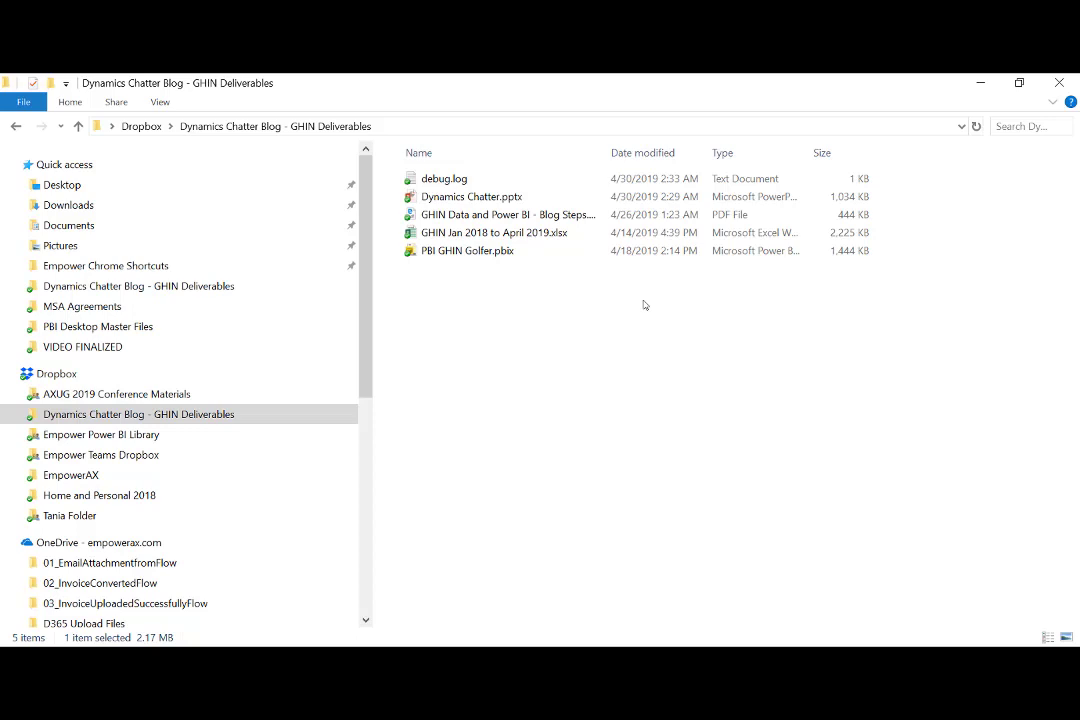
Step: Open the GHIN Data and Power BI - Blog Steps PDF and read through to the data source connection procedure
{"action": "left_click", "coordinate": [520, 220]}
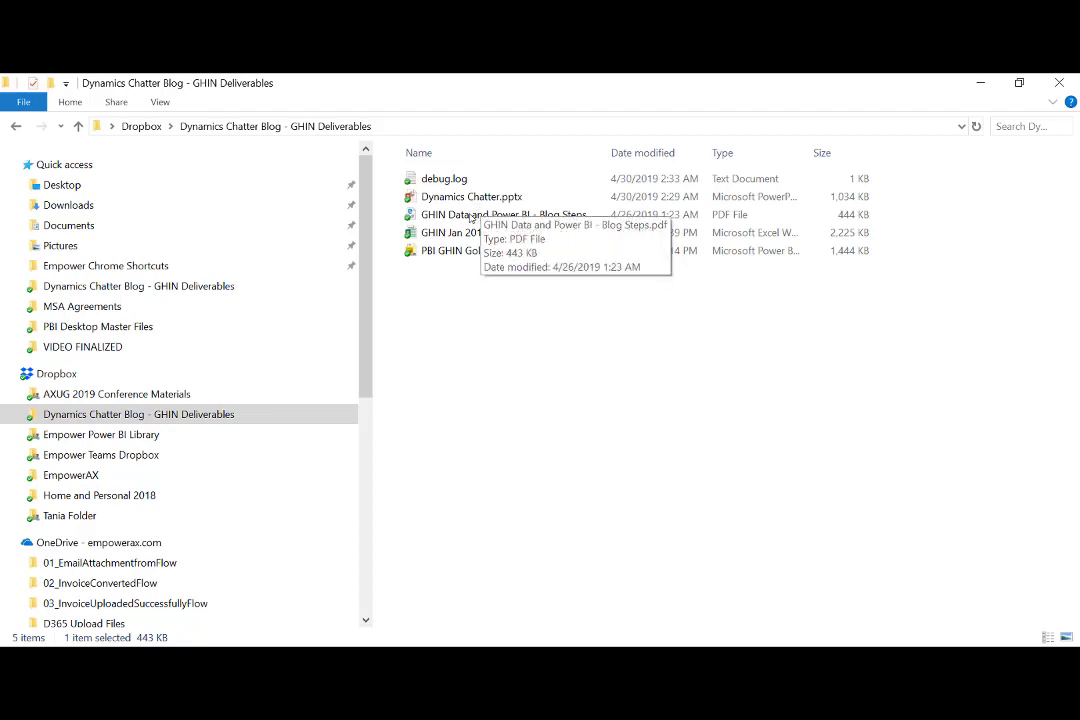
{"action": "double_click", "coordinate": [495, 214]}
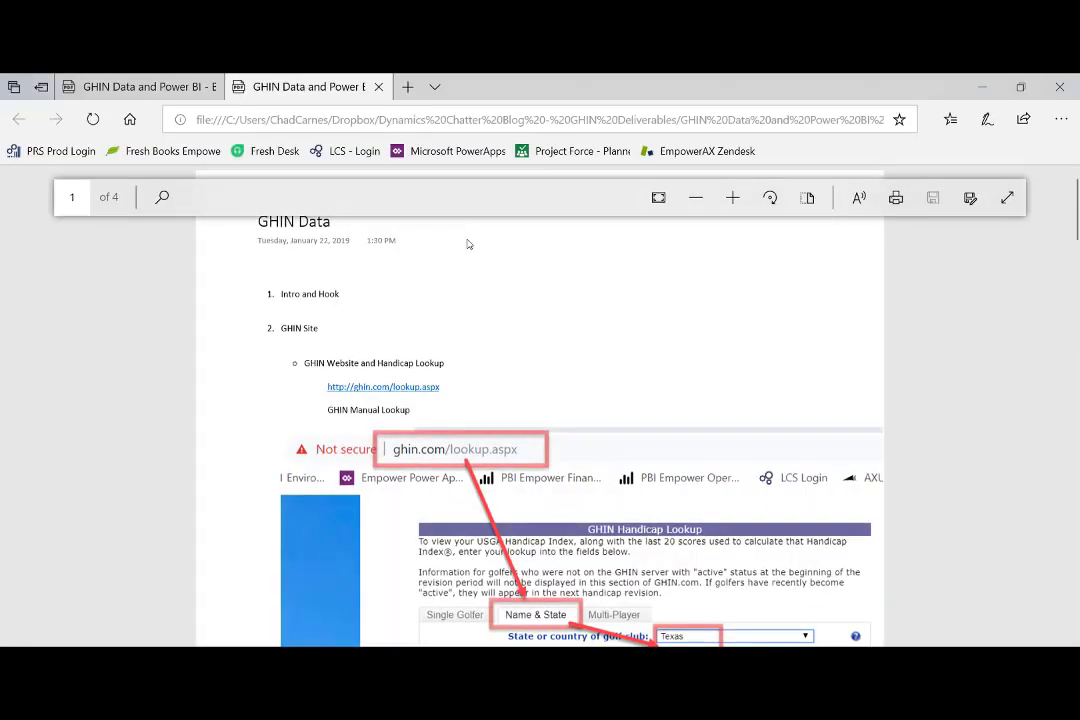
{"action": "scroll", "coordinate": [464, 279], "scroll_direction": "down", "scroll_amount": 10}
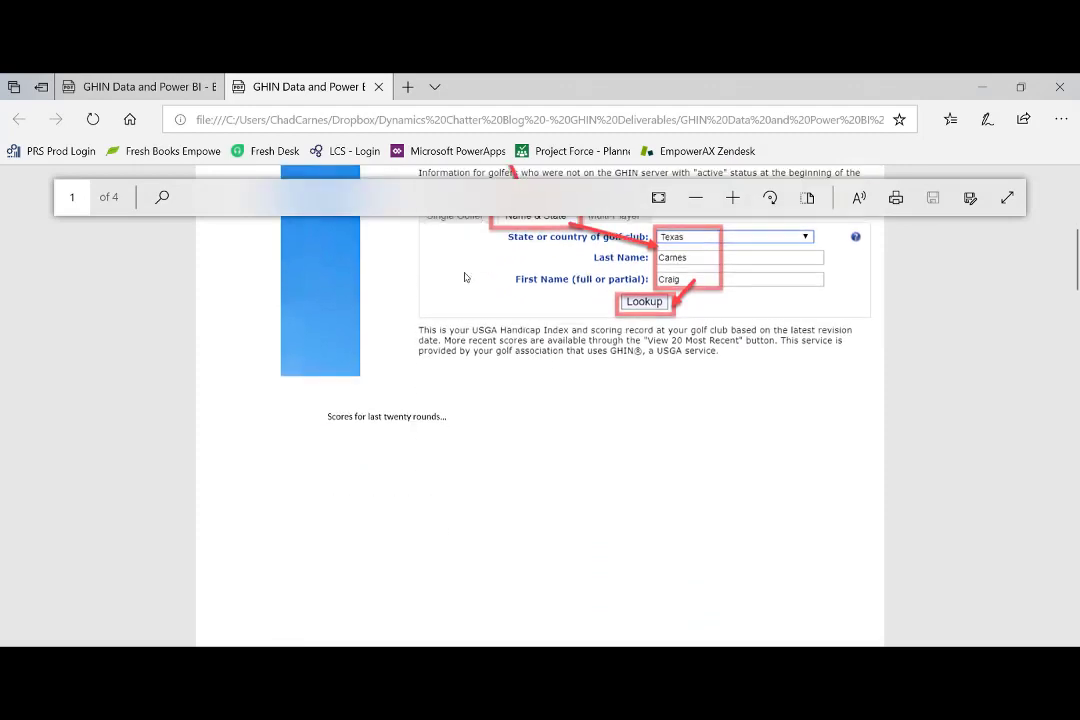
{"action": "scroll", "coordinate": [465, 277], "scroll_direction": "down", "scroll_amount": 6}
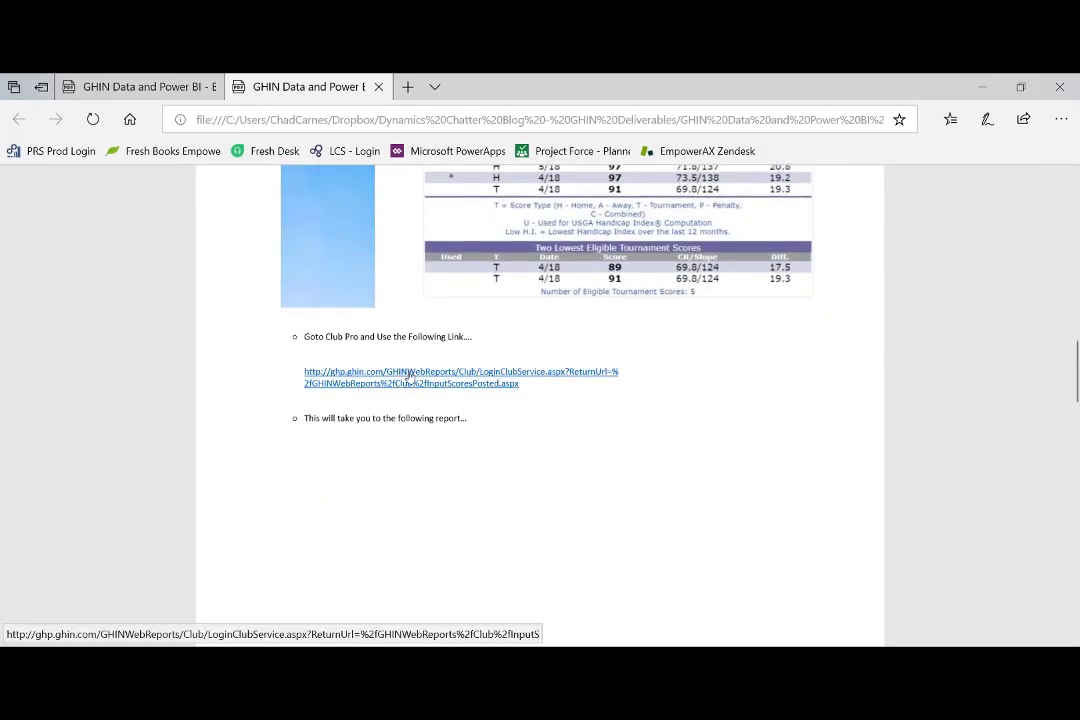
{"action": "scroll", "coordinate": [409, 375], "scroll_direction": "down", "scroll_amount": 8}
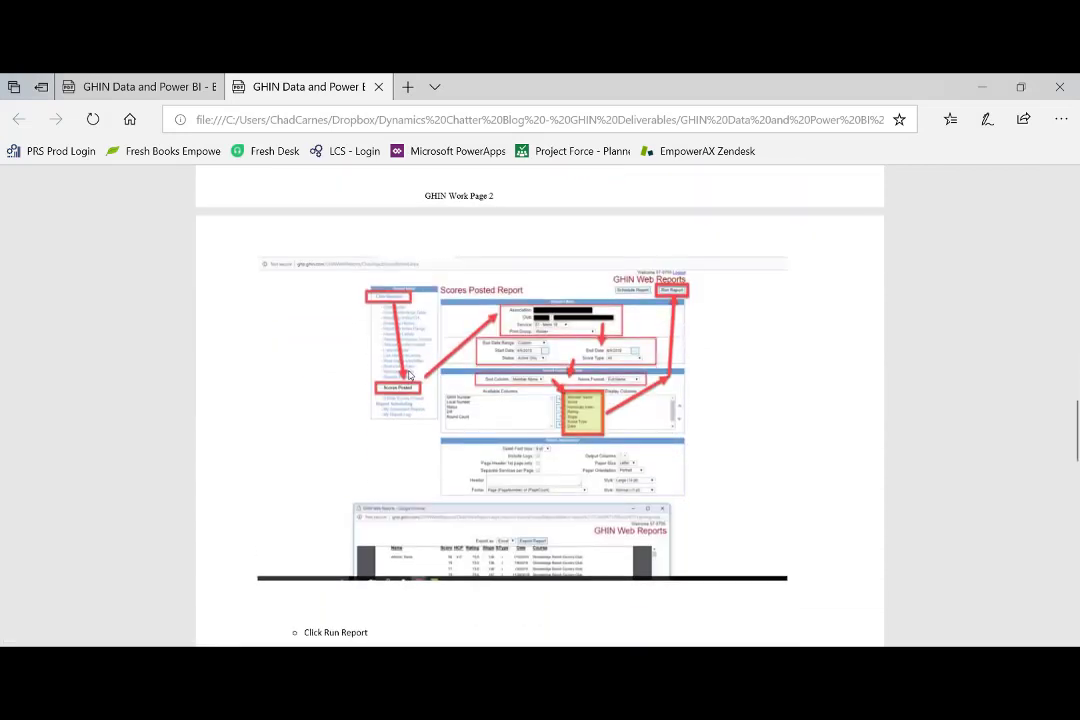
{"action": "scroll", "coordinate": [409, 375], "scroll_direction": "down", "scroll_amount": 2}
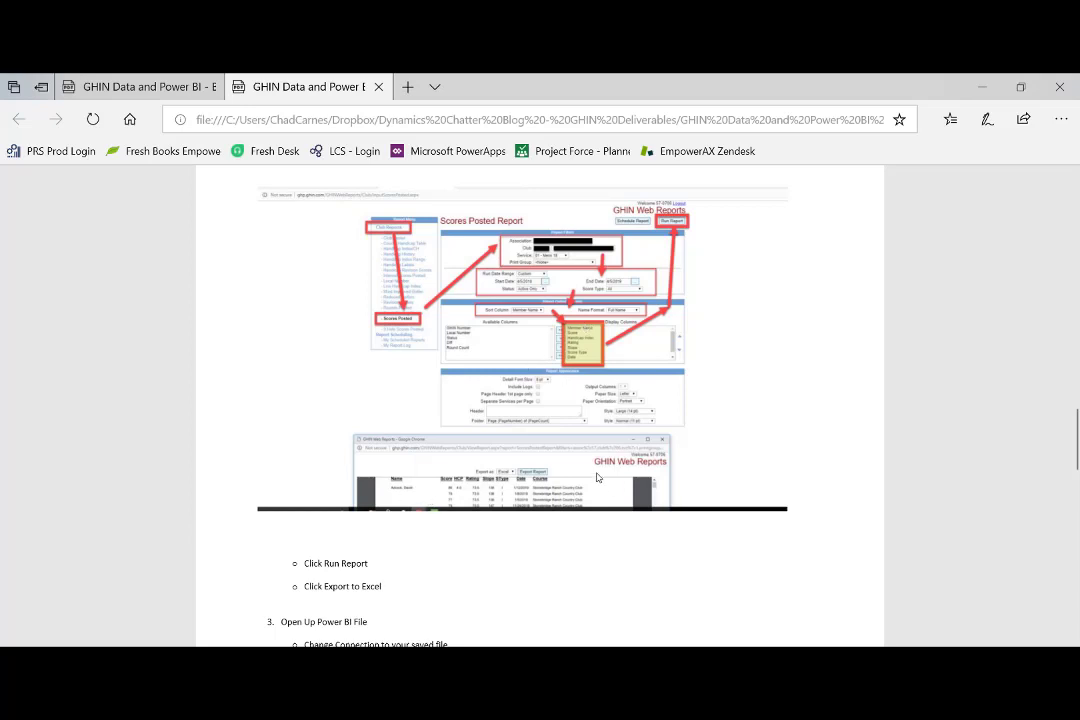
{"action": "scroll", "coordinate": [596, 474], "scroll_direction": "down", "scroll_amount": 3}
{"action": "scroll", "coordinate": [596, 474], "scroll_direction": "down", "scroll_amount": 2}
{"action": "scroll", "coordinate": [595, 472], "scroll_direction": "down", "scroll_amount": 2}
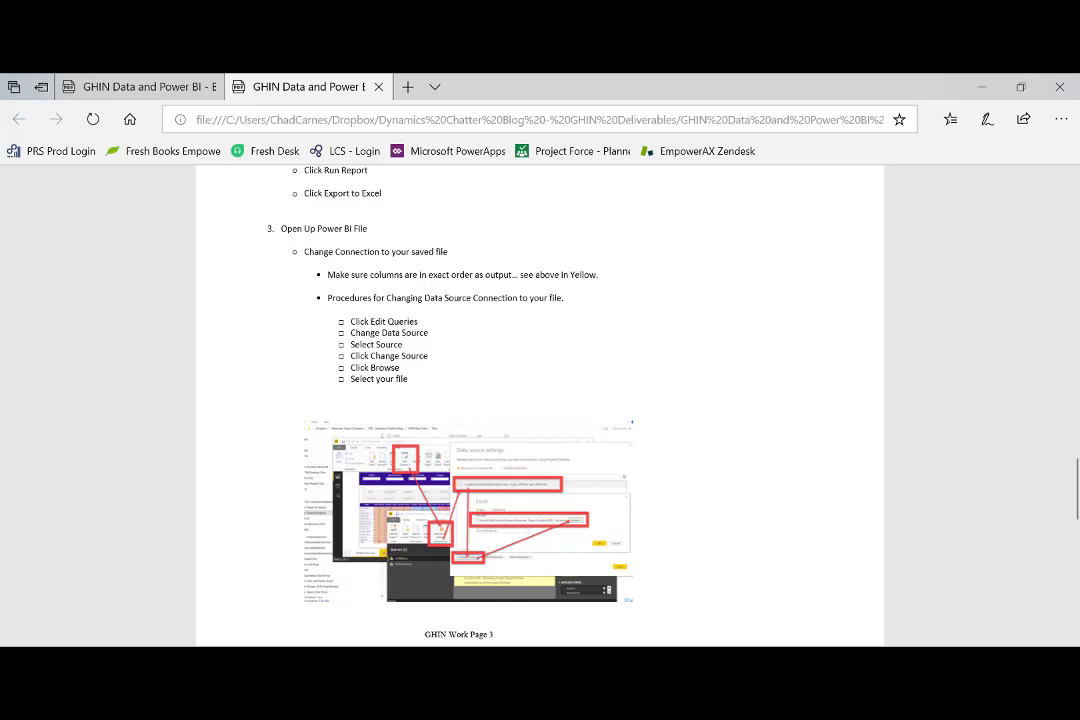
Step: Return to the GHIN Deliverables folder, then switch to the GHIN Jan 2018 to April 2019.xlsx workbook in Excel
{"action": "mouse_move", "coordinate": [398, 659]}
{"action": "mouse_move", "coordinate": [160, 659]}
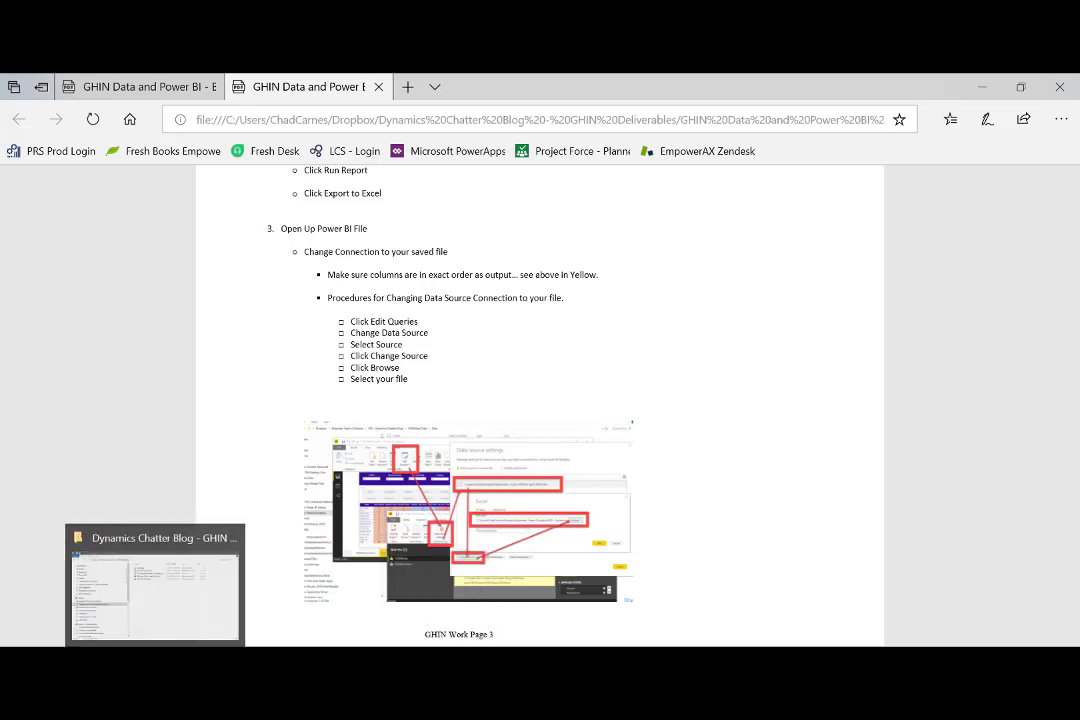
{"action": "left_click", "coordinate": [163, 620]}
{"action": "left_click", "coordinate": [525, 233]}
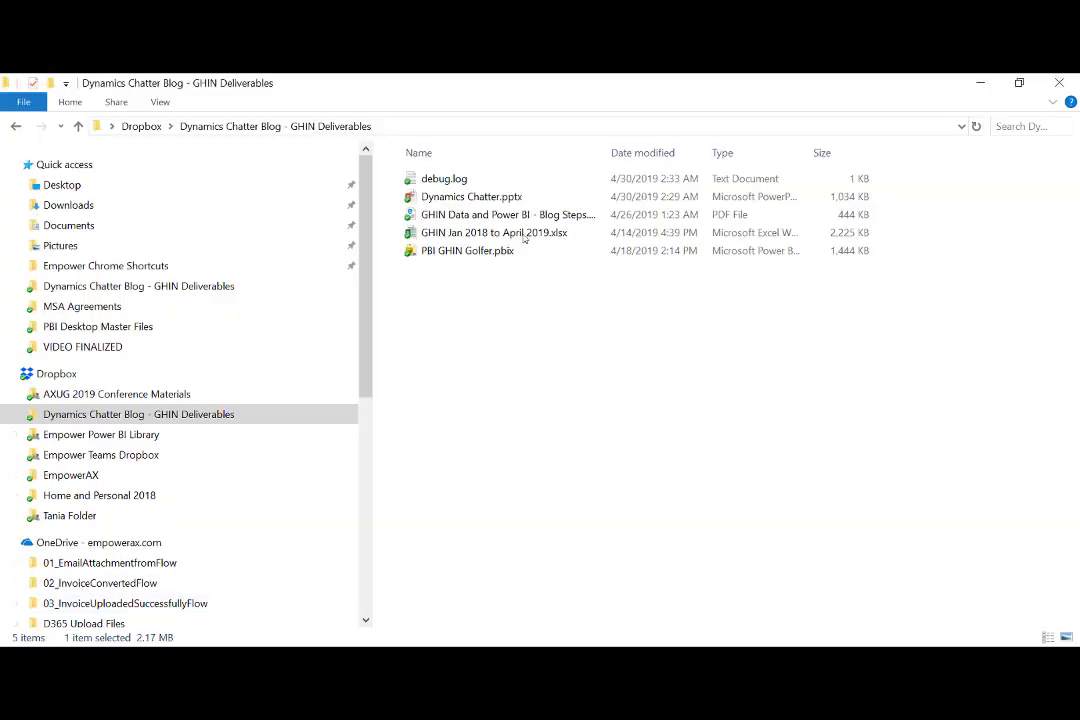
{"action": "left_click", "coordinate": [350, 659]}
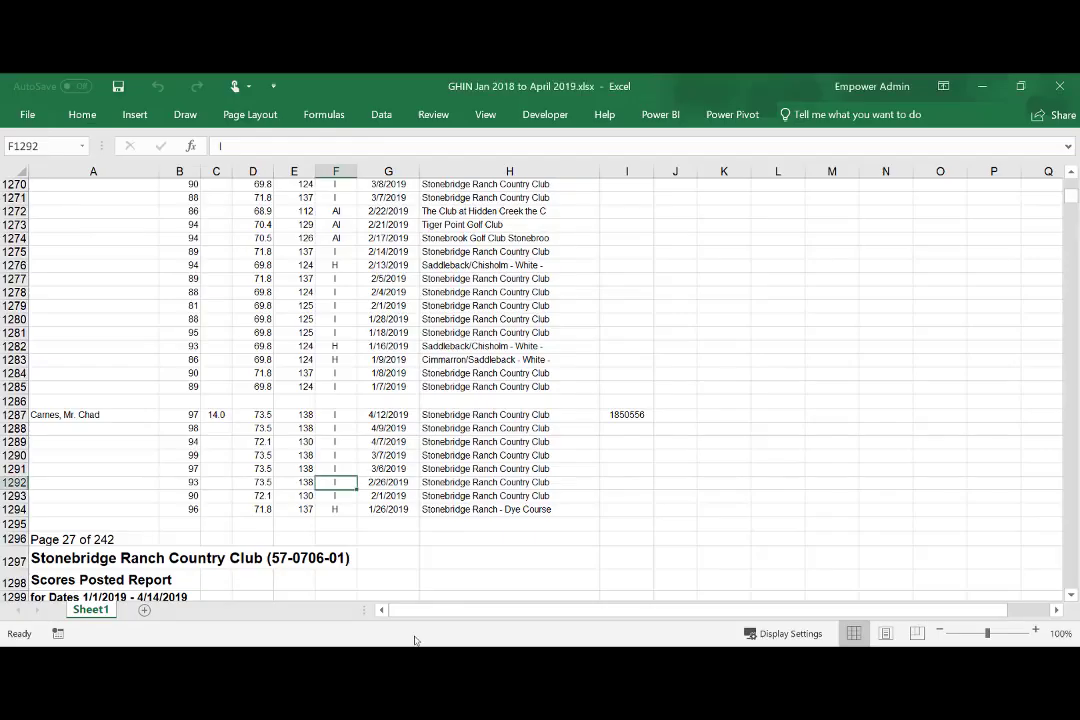
Step: Go to the Name header in cell A6 of the Scores Posted Report
{"action": "left_click", "coordinate": [489, 332]}
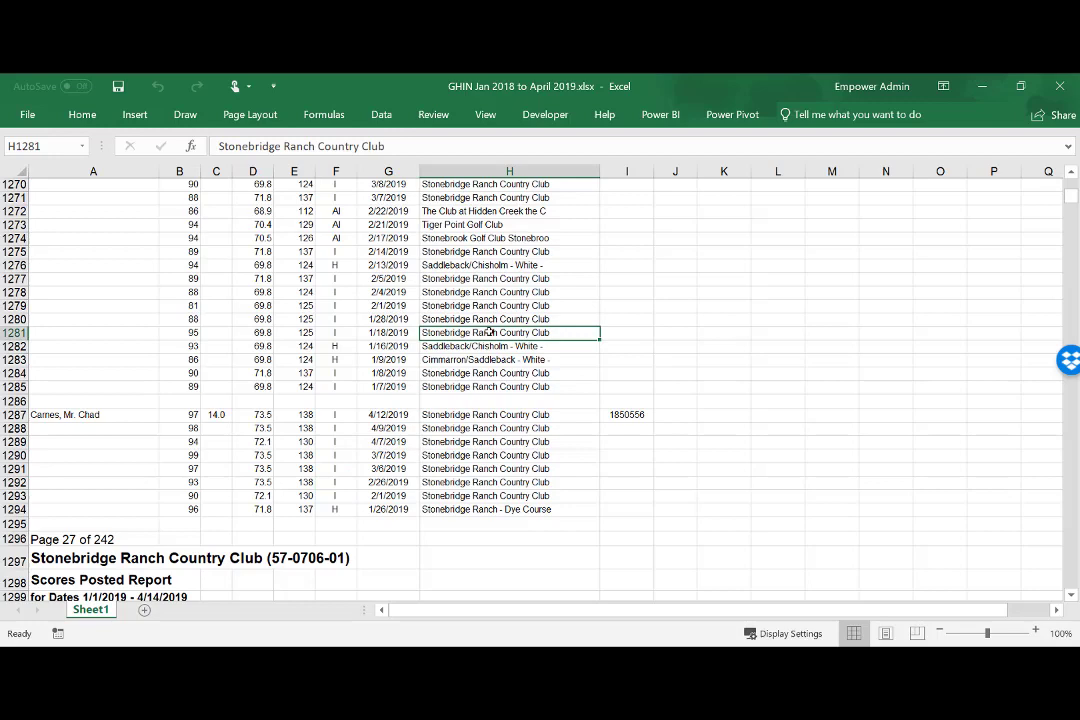
{"action": "key", "text": "Right"}
{"action": "key", "text": "Right"}
{"action": "key", "text": "ctrl+Up"}
{"action": "key", "text": "Down"}
{"action": "key", "text": "Down"}
{"action": "key", "text": "Down"}
{"action": "key", "text": "Left"}
{"action": "key", "text": "Left"}
{"action": "key", "text": "Down"}
{"action": "key", "text": "Down"}
{"action": "key", "text": "Left"}
{"action": "key", "text": "Left"}
{"action": "key", "text": "Left"}
{"action": "key", "text": "Left"}
{"action": "key", "text": "Left"}
{"action": "key", "text": "Left"}
{"action": "key", "text": "Left"}
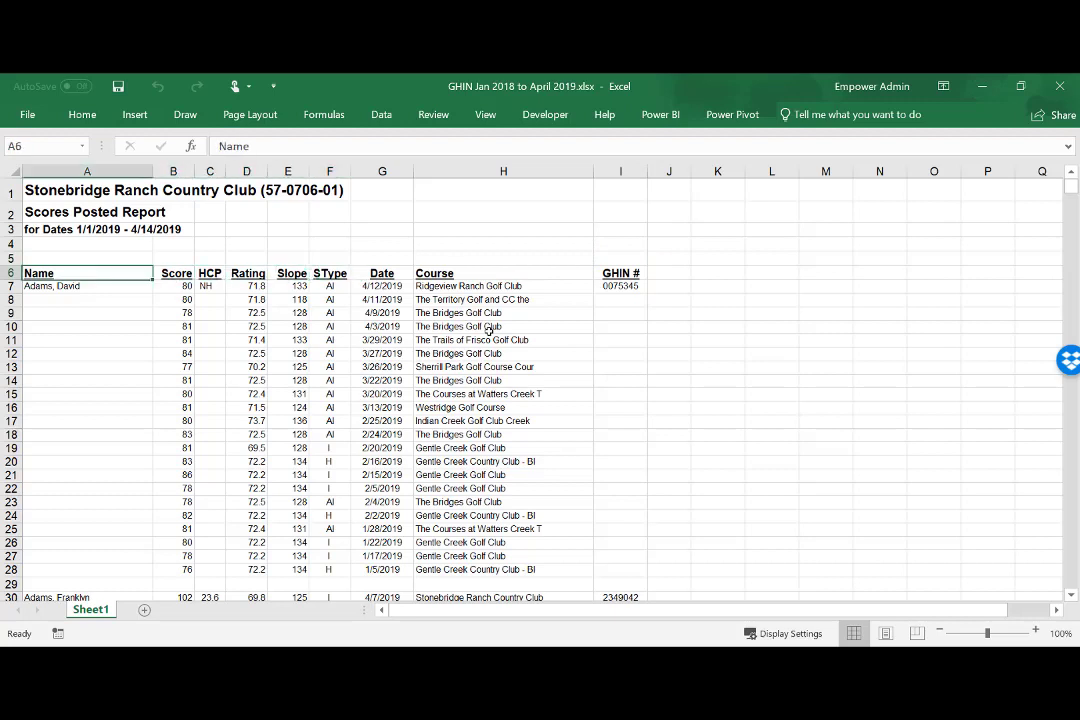
Step: Review the report's column headers in row 6 one by one, from Score through to GHIN #
{"action": "key", "text": "Right"}
{"action": "key", "text": "Right"}
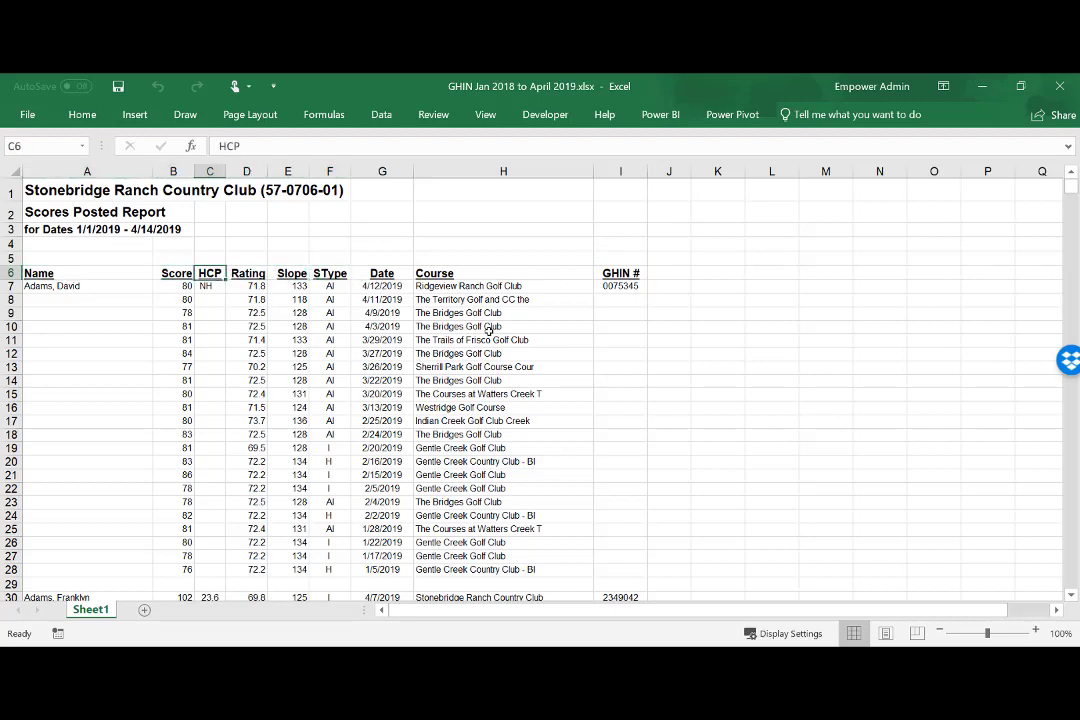
{"action": "key", "text": "Right"}
{"action": "key", "text": "Right"}
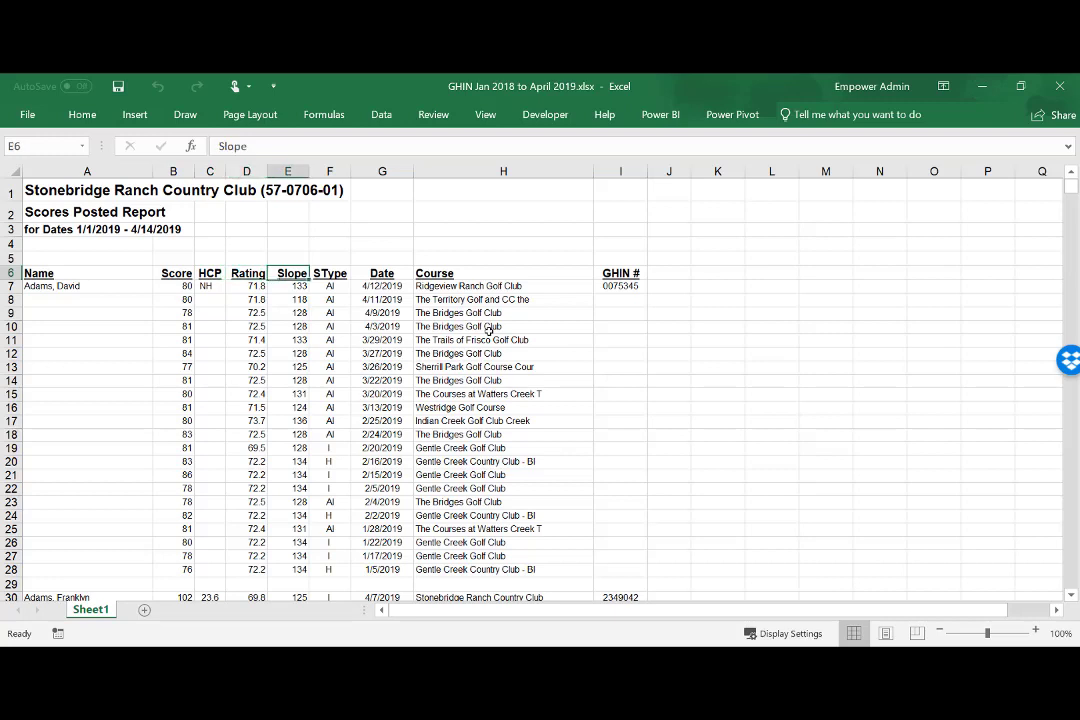
{"action": "key", "text": "Right"}
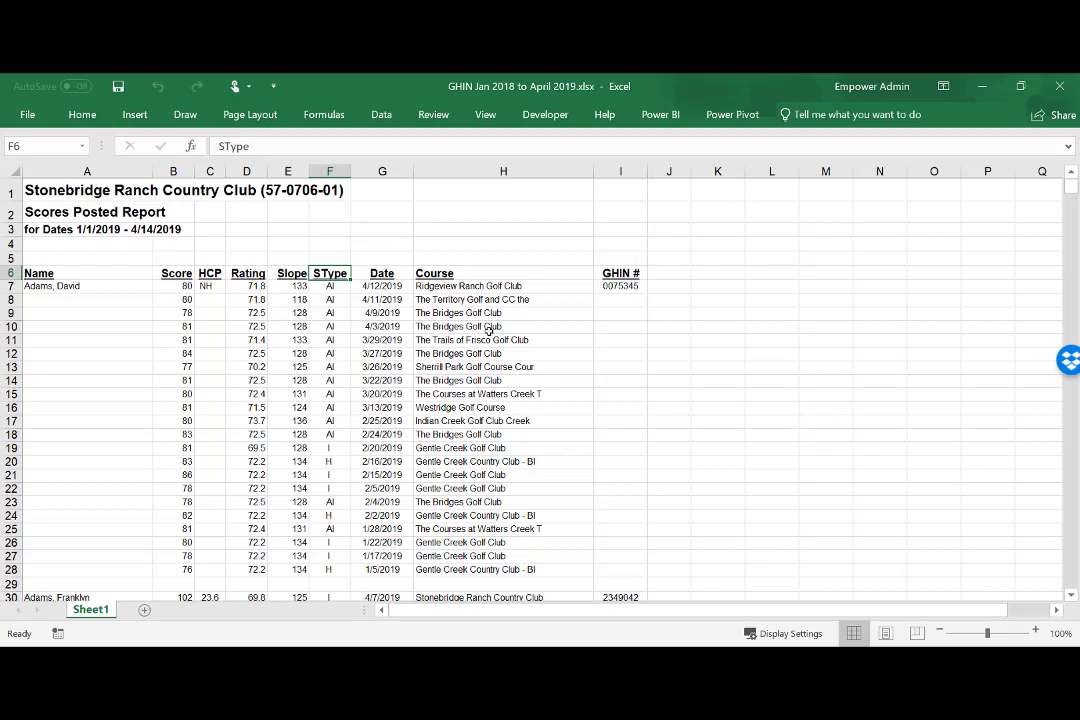
{"action": "key", "text": "Right"}
{"action": "key", "text": "Right"}
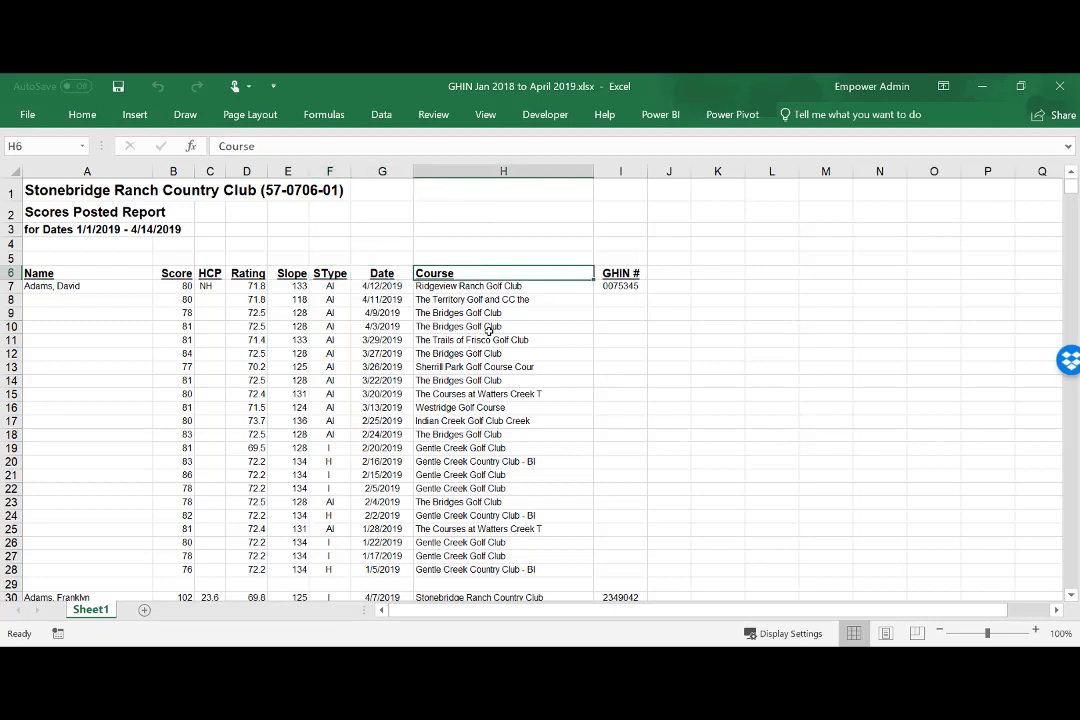
{"action": "key", "text": "Right"}
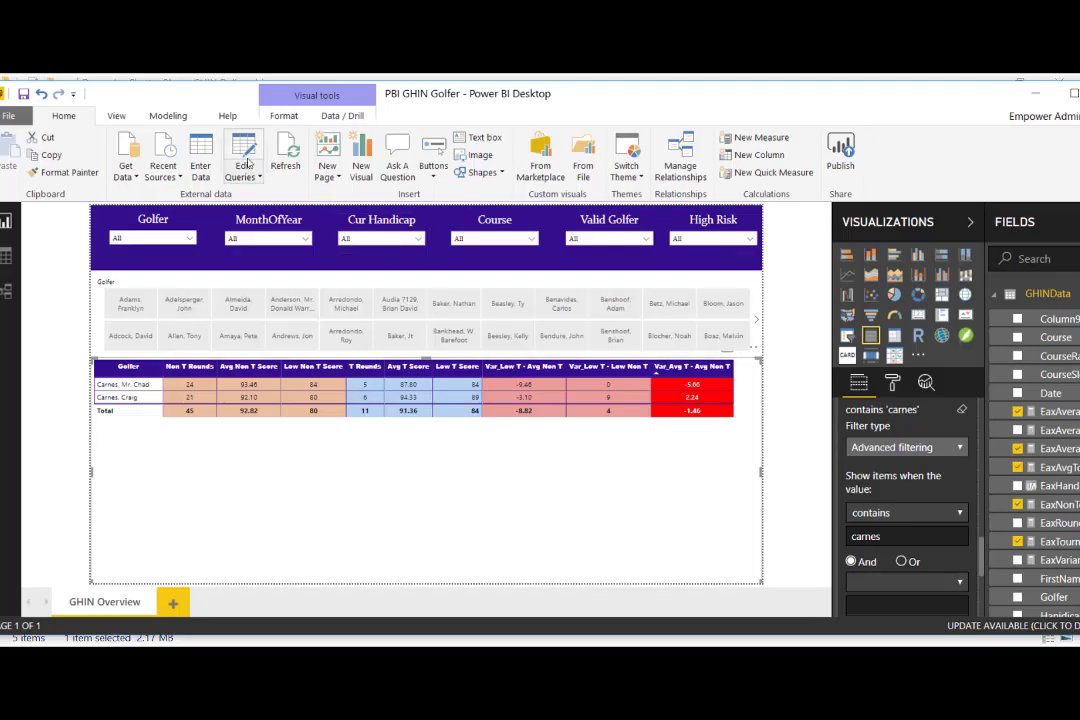
Step: Point the queries' Excel data source to GHIN Jan 2018 to April 2019.xlsx in the GHIN Deliverables folder and apply the query changes
{"action": "left_click", "coordinate": [246, 166]}
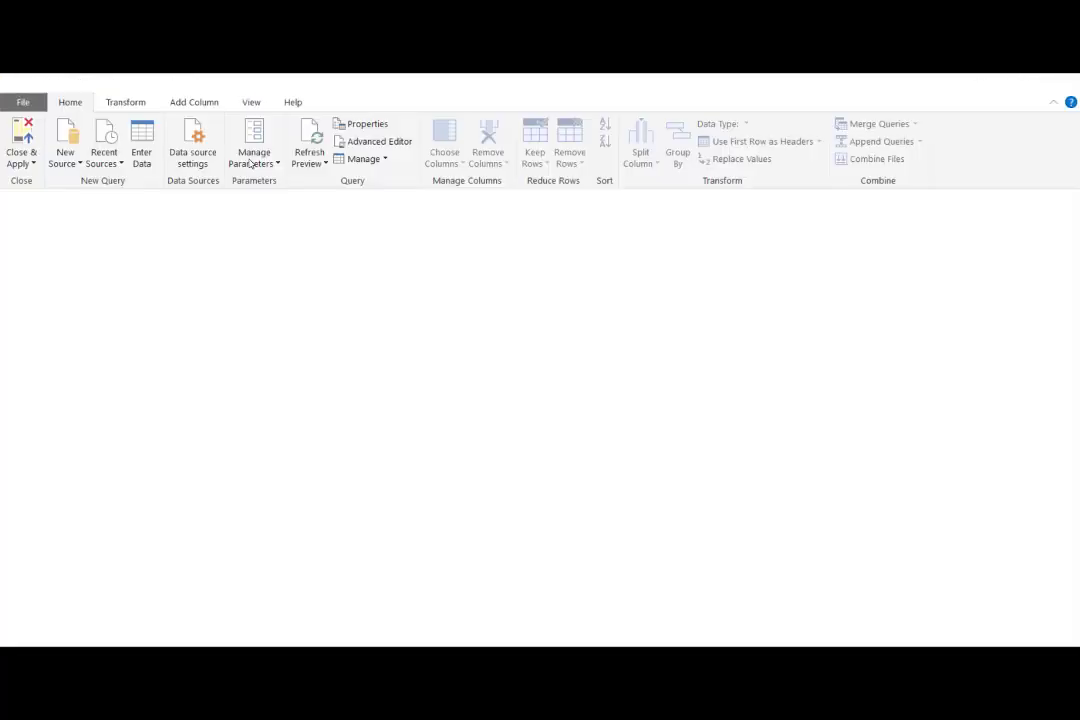
{"action": "left_click", "coordinate": [200, 152]}
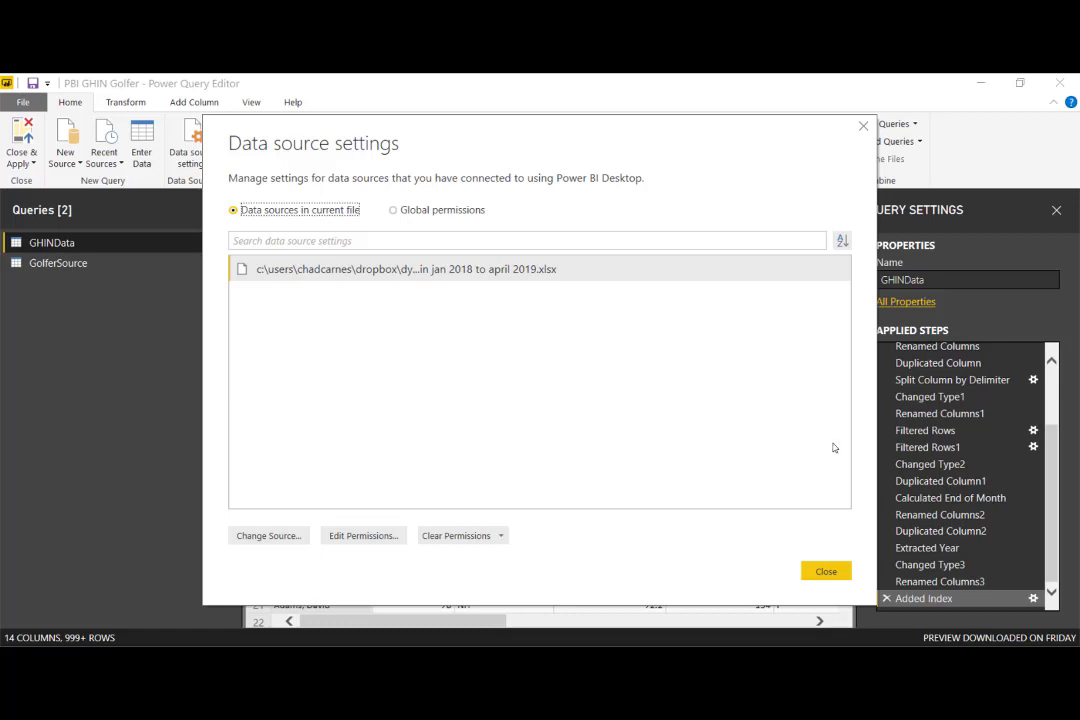
{"action": "left_click", "coordinate": [290, 541]}
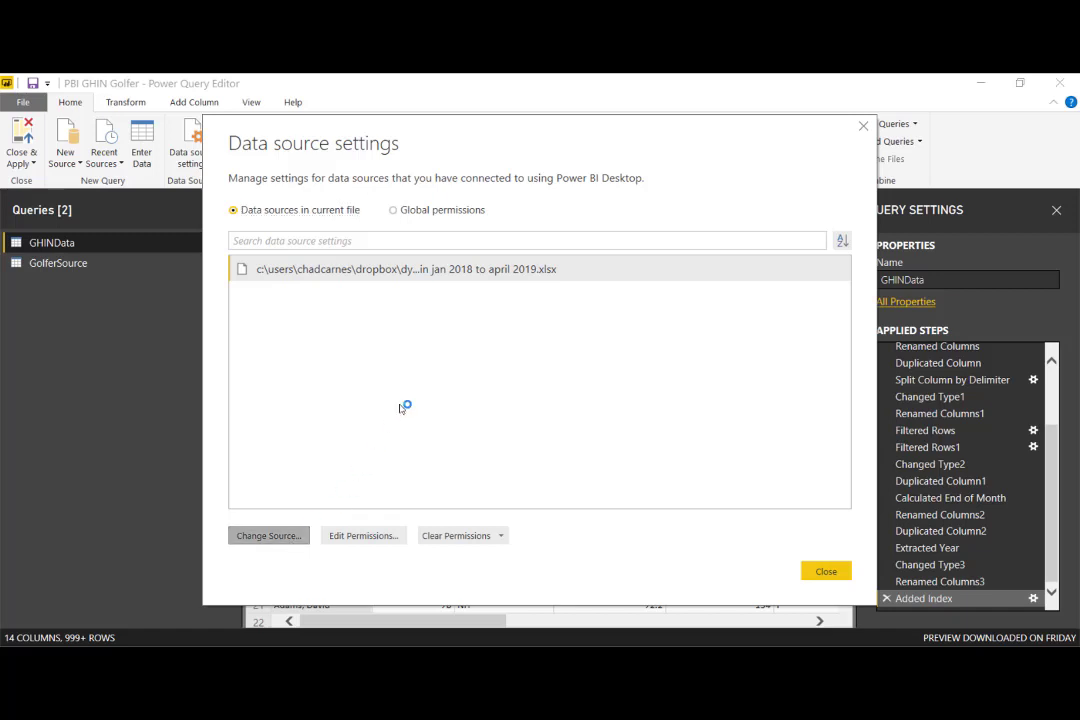
{"action": "left_click", "coordinate": [634, 349]}
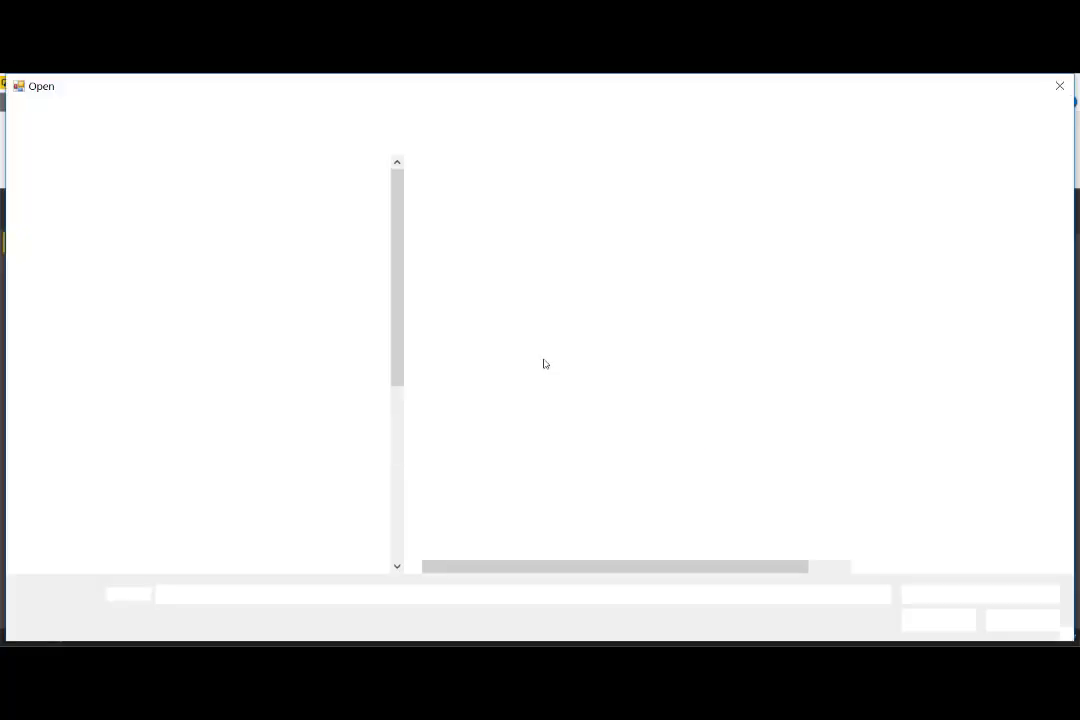
{"action": "left_click", "coordinate": [513, 191]}
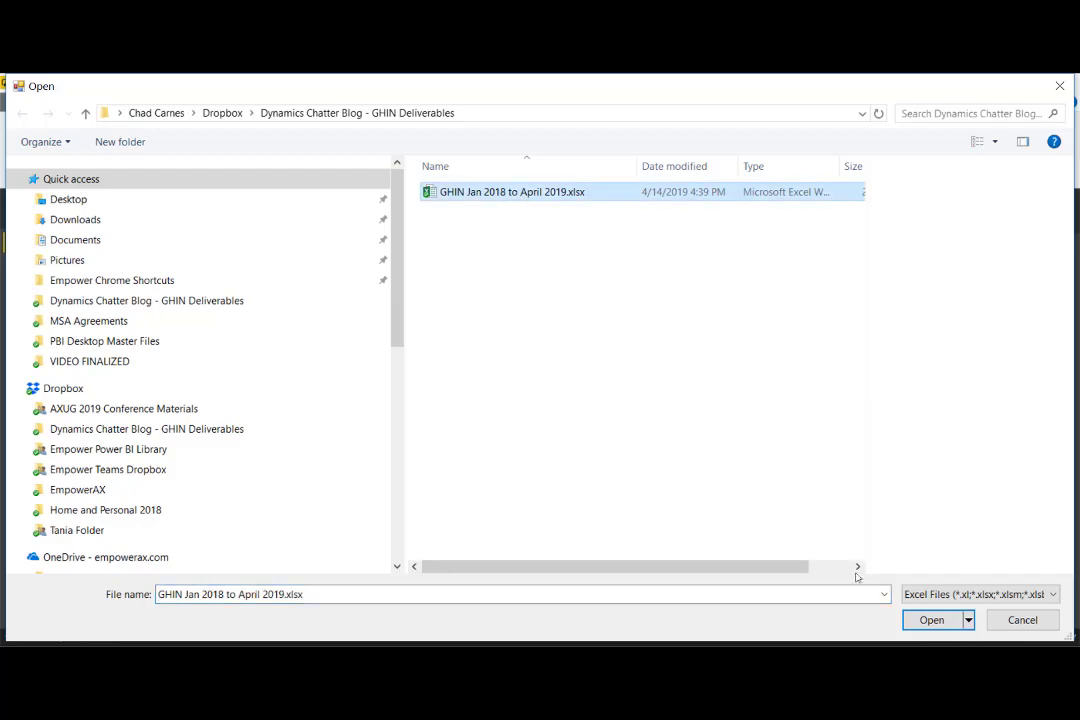
{"action": "left_click", "coordinate": [925, 622]}
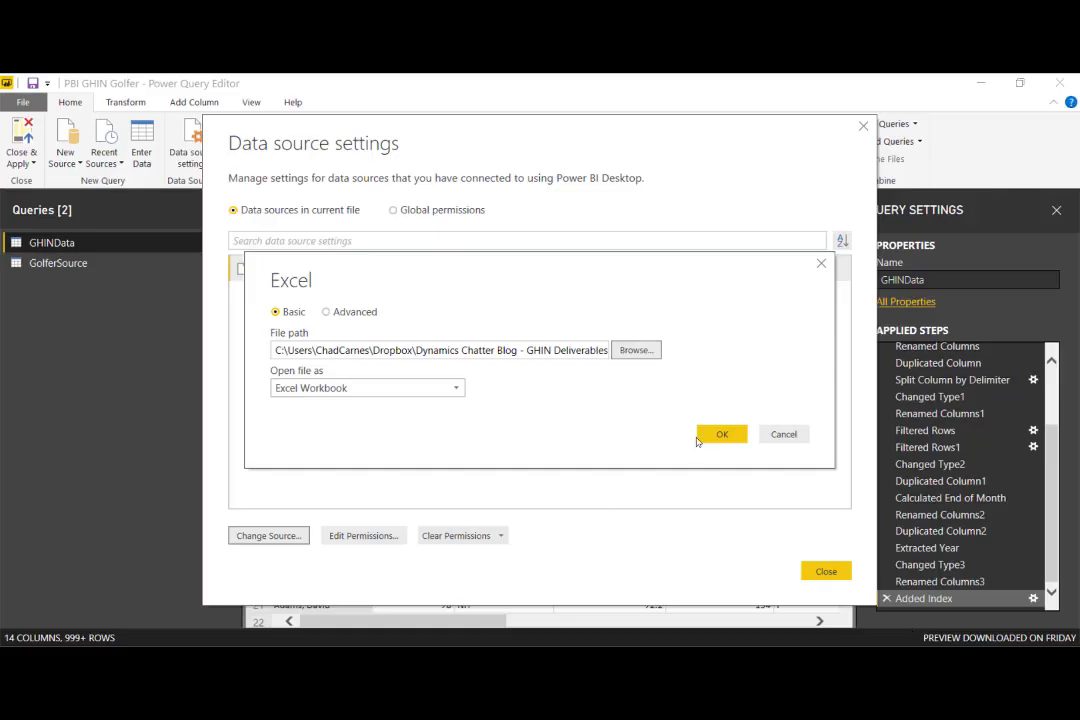
{"action": "left_click", "coordinate": [728, 437]}
{"action": "left_click", "coordinate": [822, 570]}
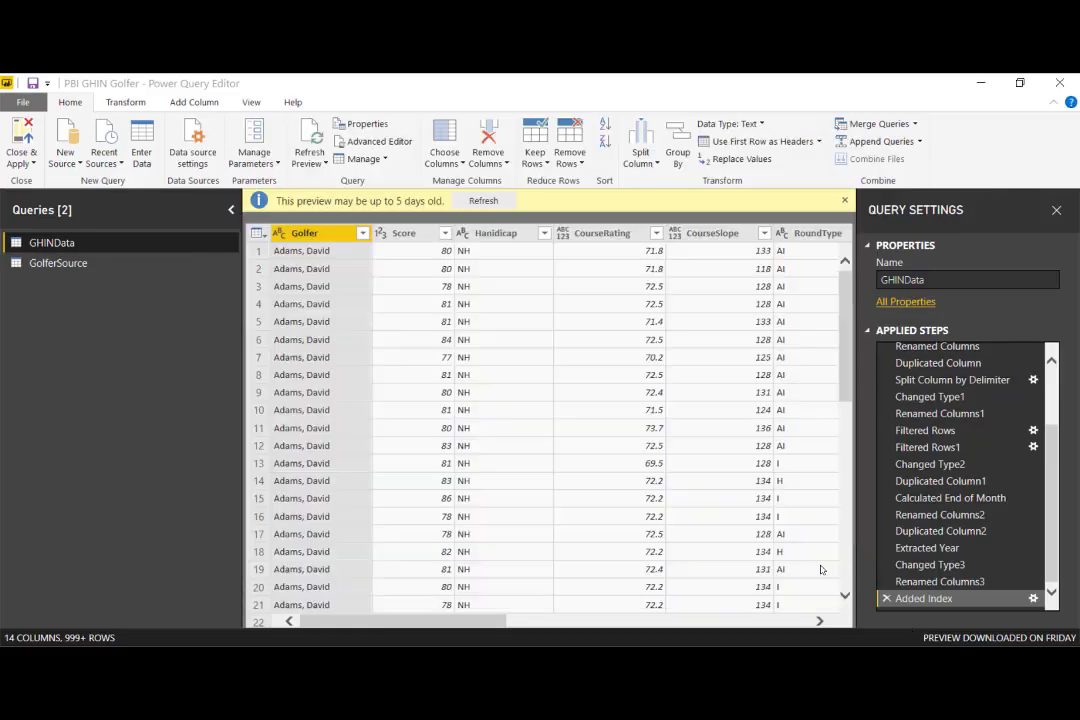
{"action": "left_click", "coordinate": [18, 125]}
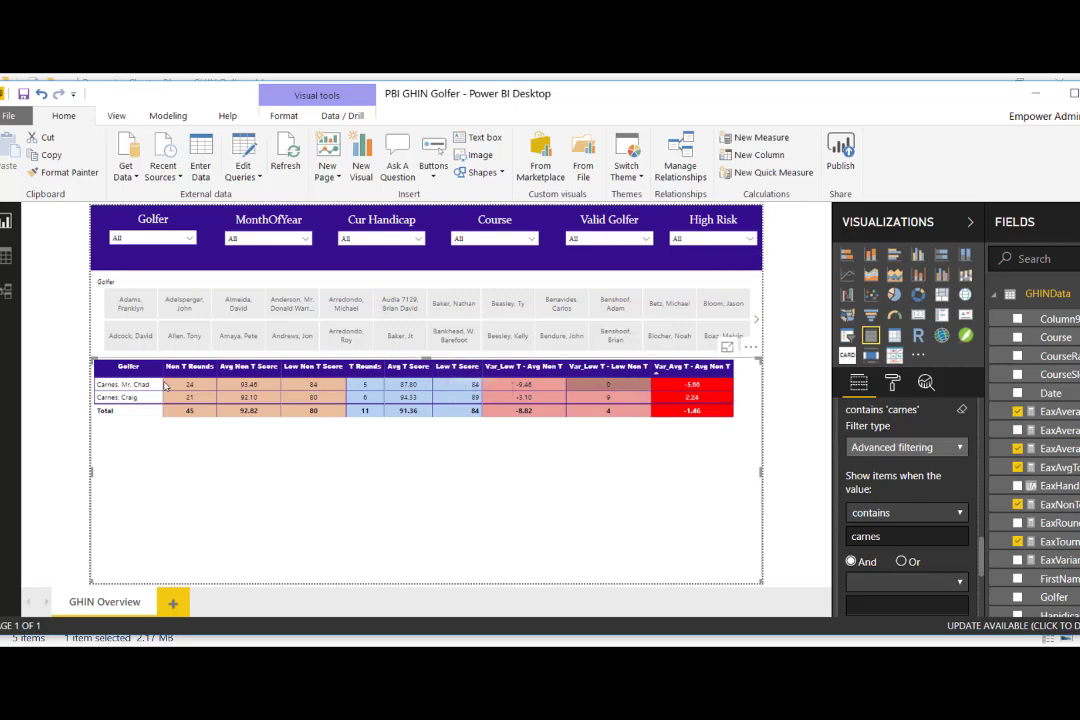
Step: Inspect the relationship between the GHINData and GolferSource tables, then return to the table data
{"action": "left_click", "coordinate": [6, 255]}
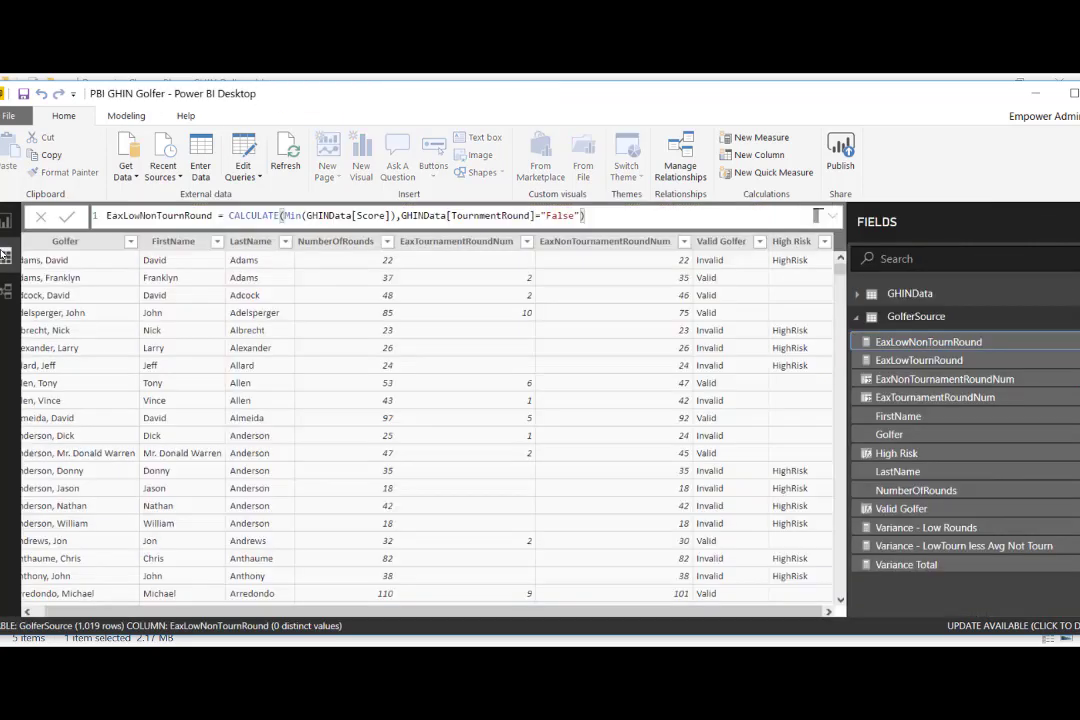
{"action": "left_click", "coordinate": [6, 290]}
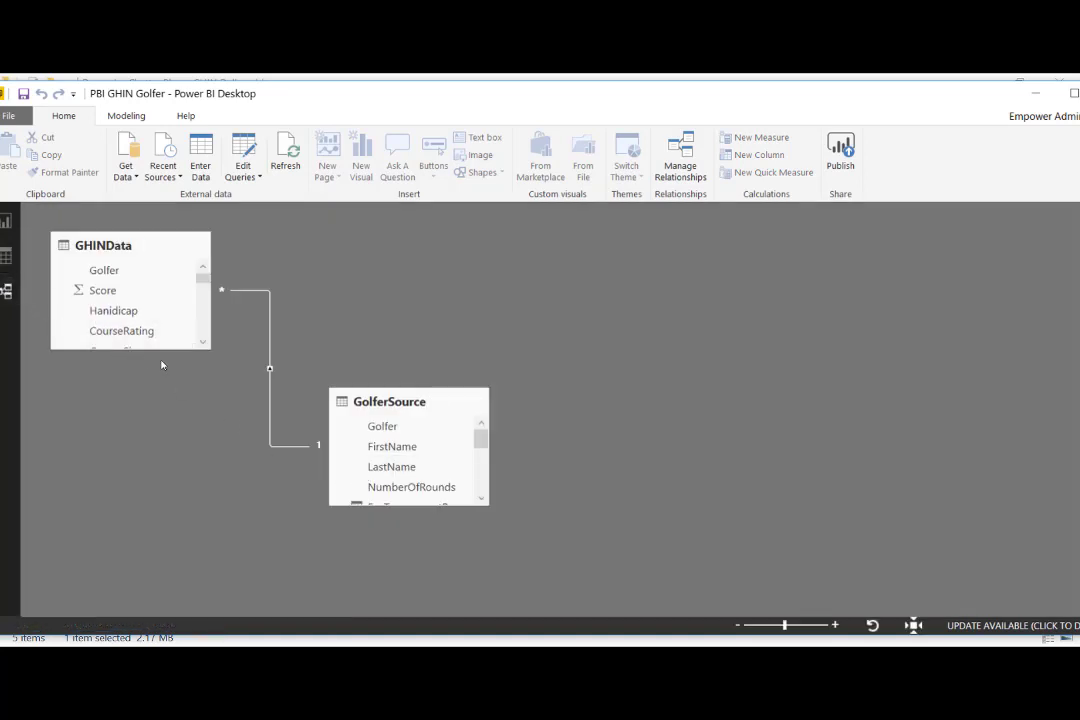
{"action": "left_click", "coordinate": [6, 255]}
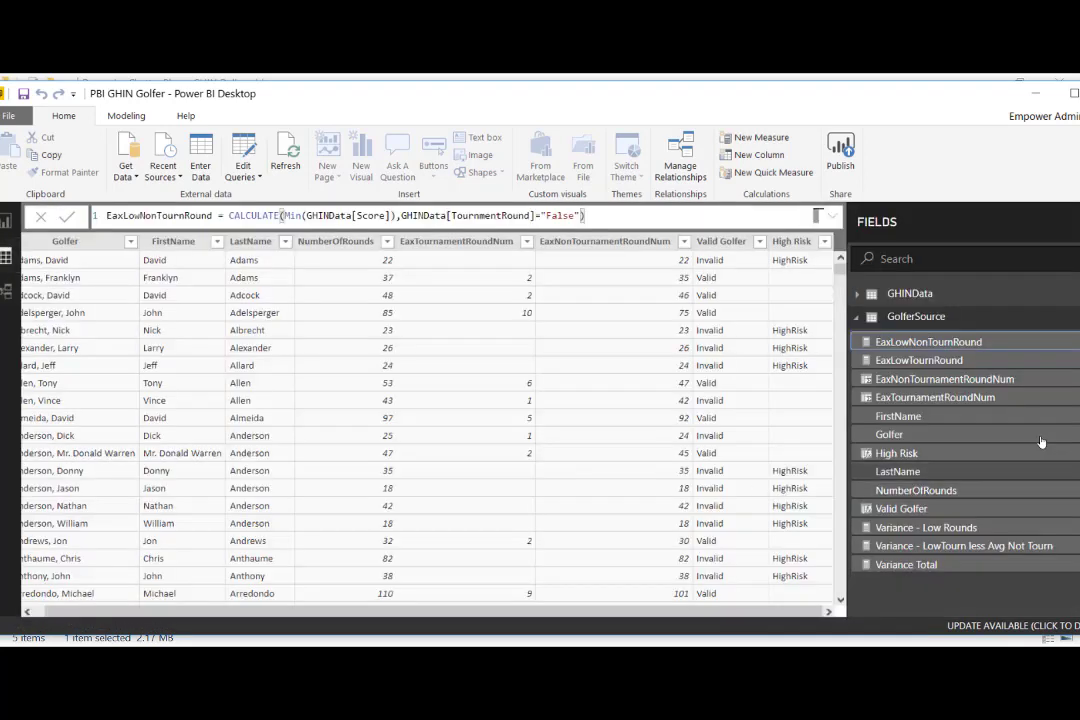
Step: Display the GHINData table's rows and look through the field lists of both tables
{"action": "left_click", "coordinate": [953, 297]}
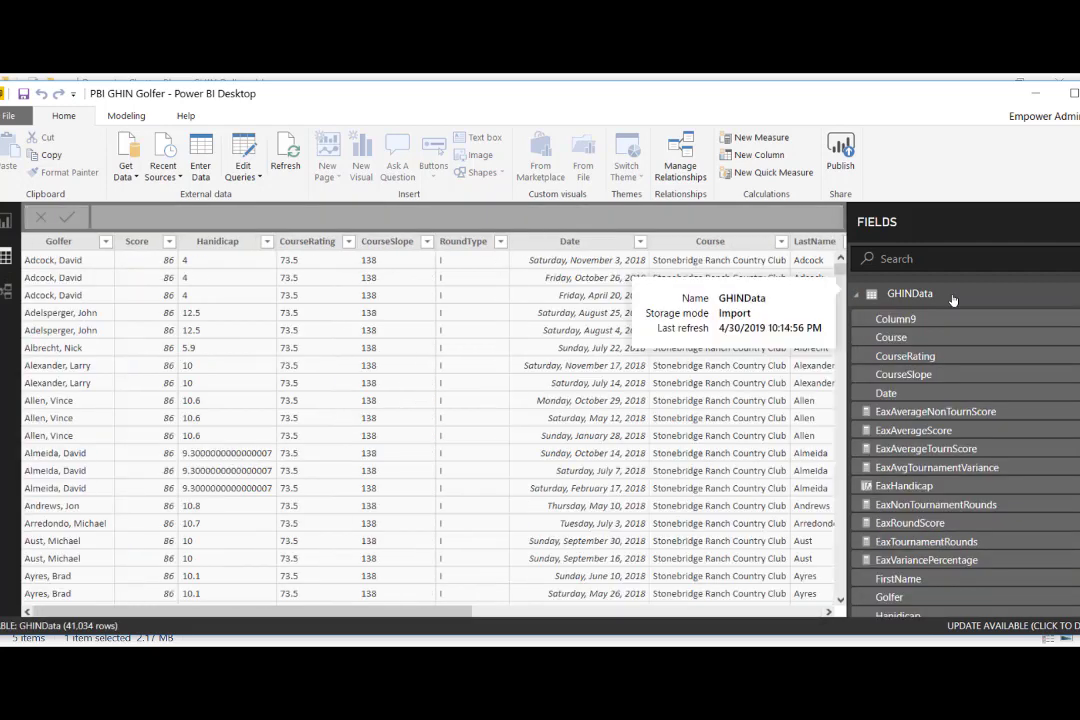
{"action": "scroll", "coordinate": [945, 350], "scroll_direction": "down", "scroll_amount": 5}
{"action": "scroll", "coordinate": [940, 385], "scroll_direction": "up", "scroll_amount": 3}
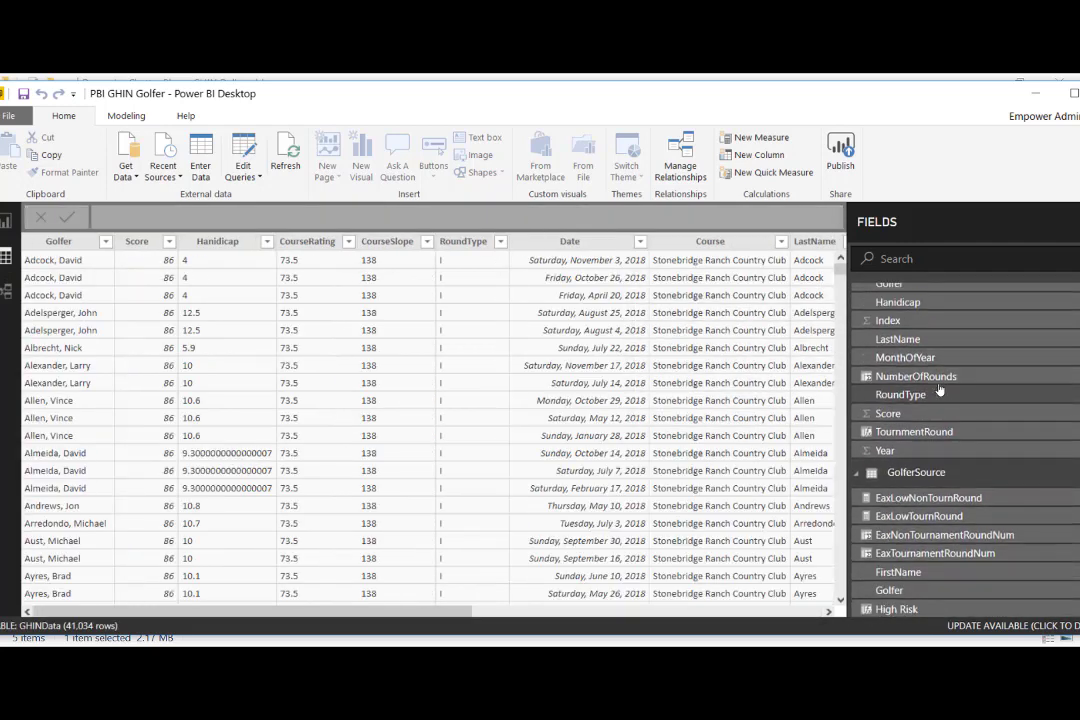
{"action": "scroll", "coordinate": [936, 352], "scroll_direction": "down", "scroll_amount": 3}
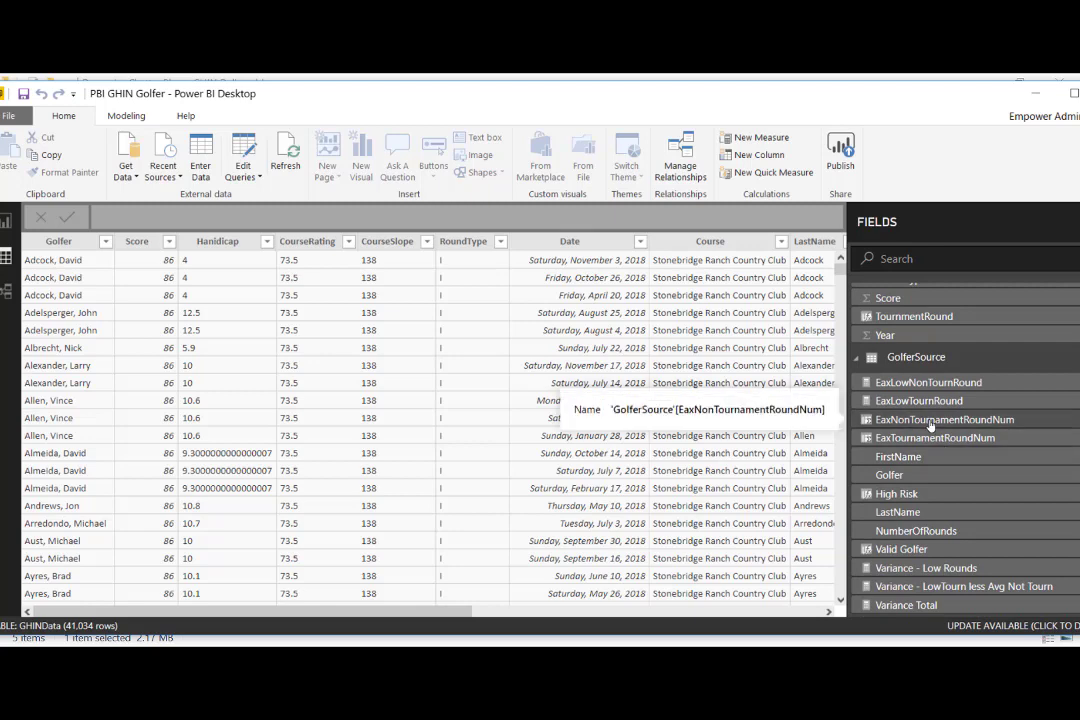
Step: Display the GolferSource table by its Golfer column and examine the formulas of the Valid Golfer and High Risk columns
{"action": "left_click", "coordinate": [916, 473]}
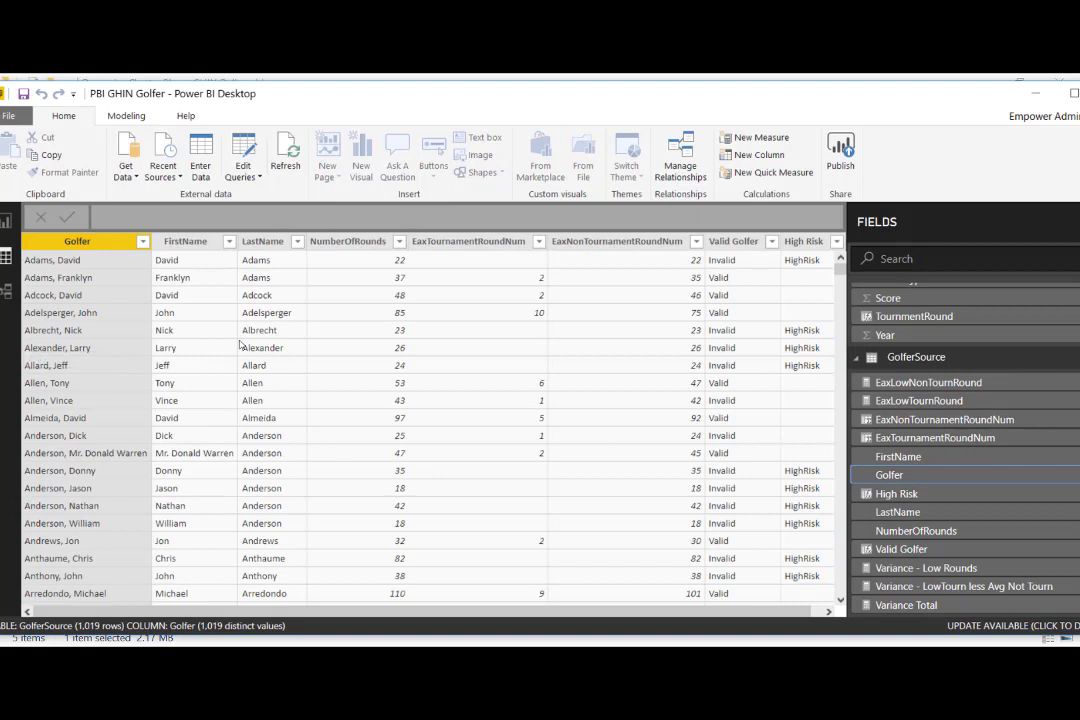
{"action": "scroll", "coordinate": [178, 230], "scroll_direction": "down", "scroll_amount": 1}
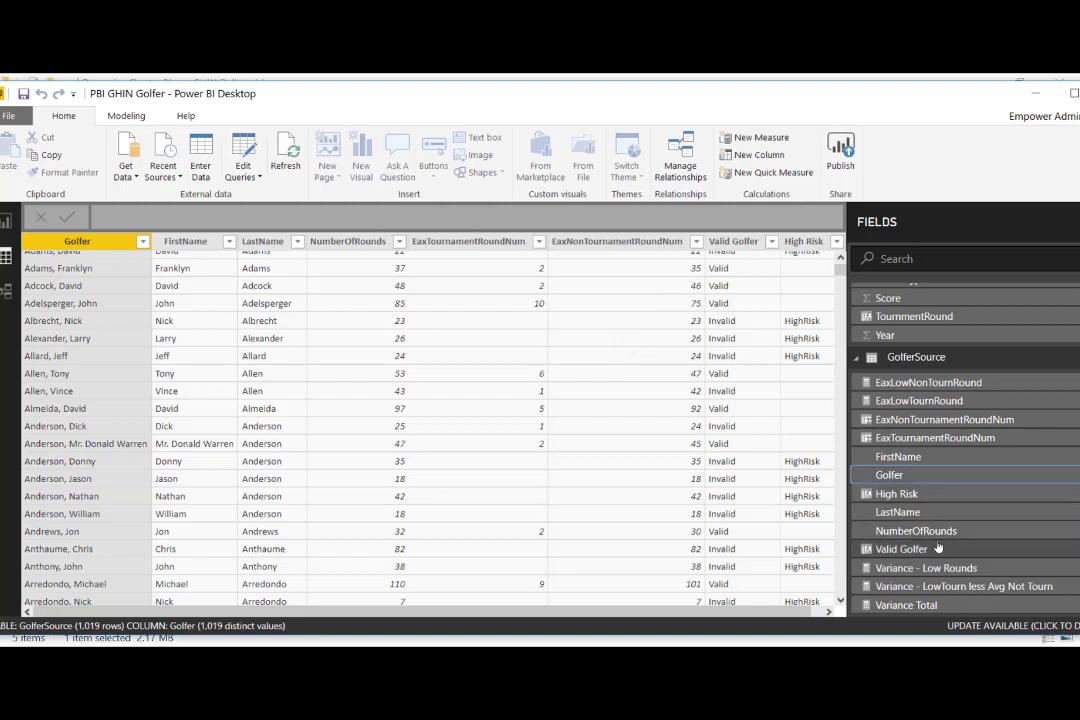
{"action": "left_click", "coordinate": [901, 549]}
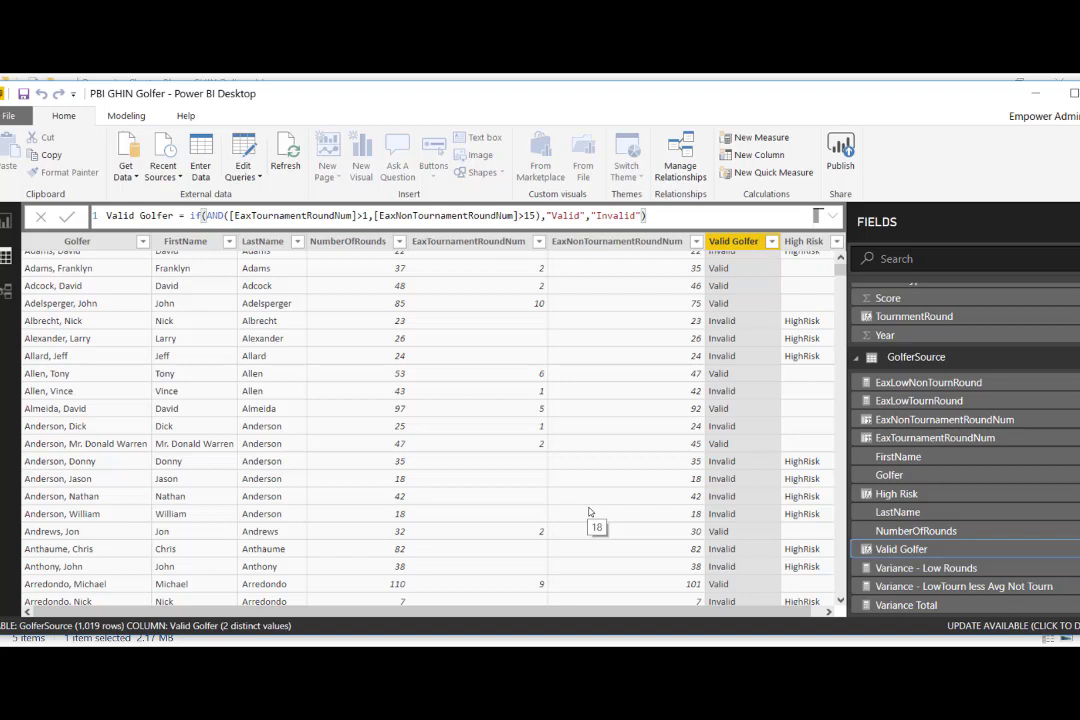
{"action": "left_click", "coordinate": [806, 366]}
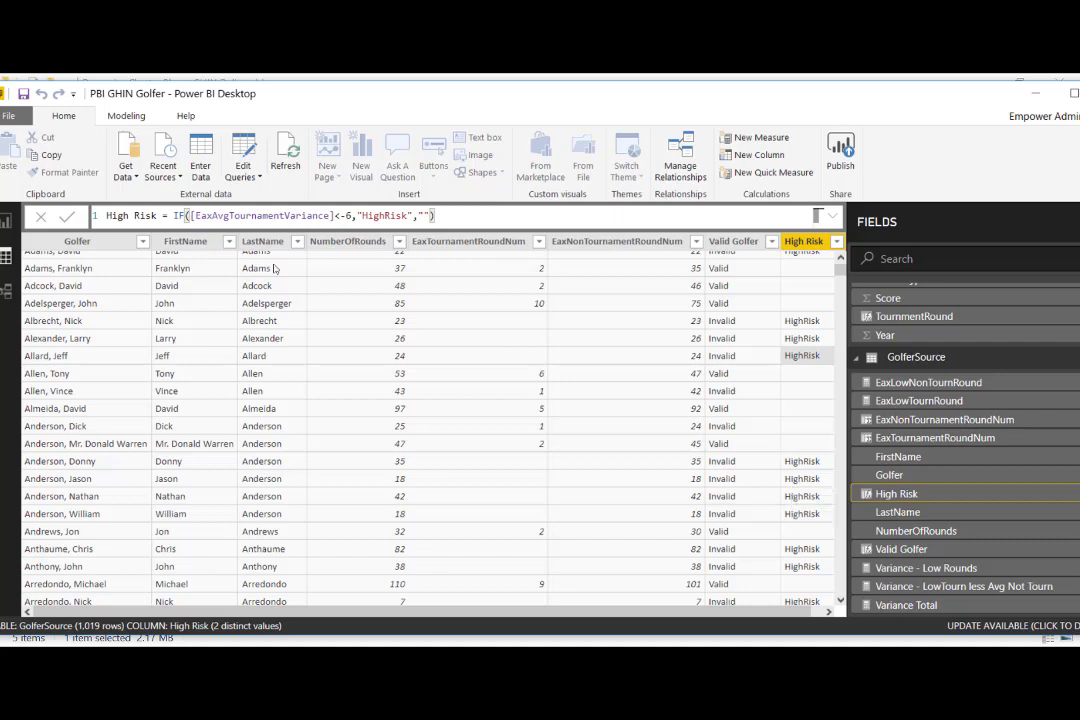
Step: Return to the GHIN Overview report page and filter its High Risk slicer to HighRisk
{"action": "left_click", "coordinate": [14, 223]}
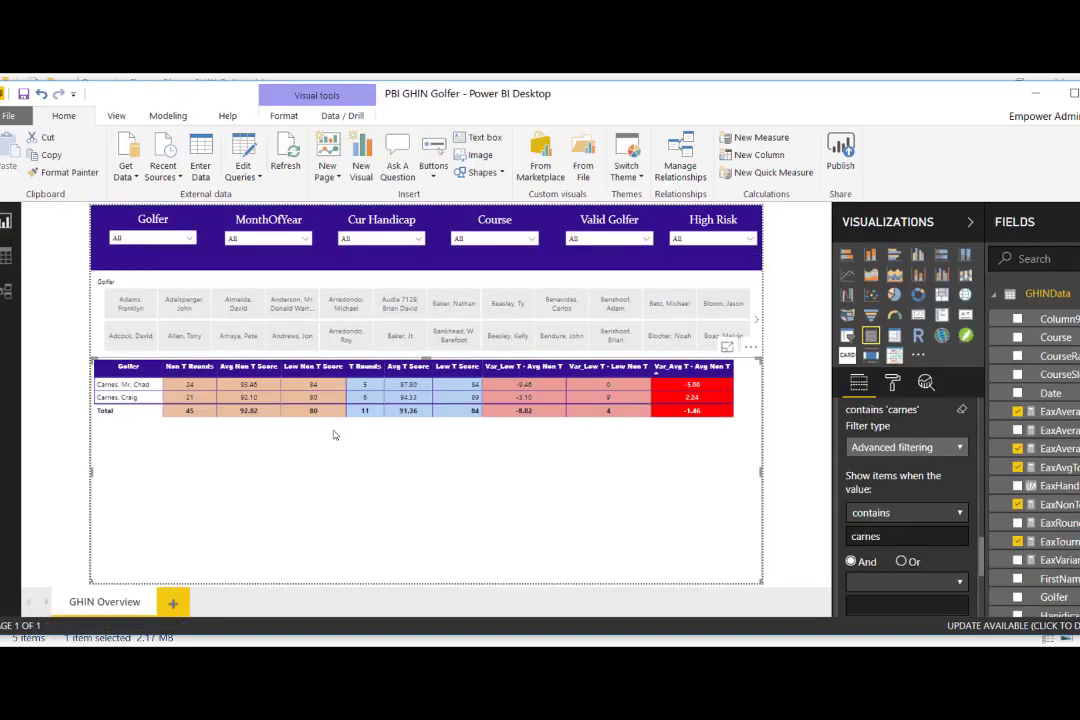
{"action": "left_click", "coordinate": [677, 243]}
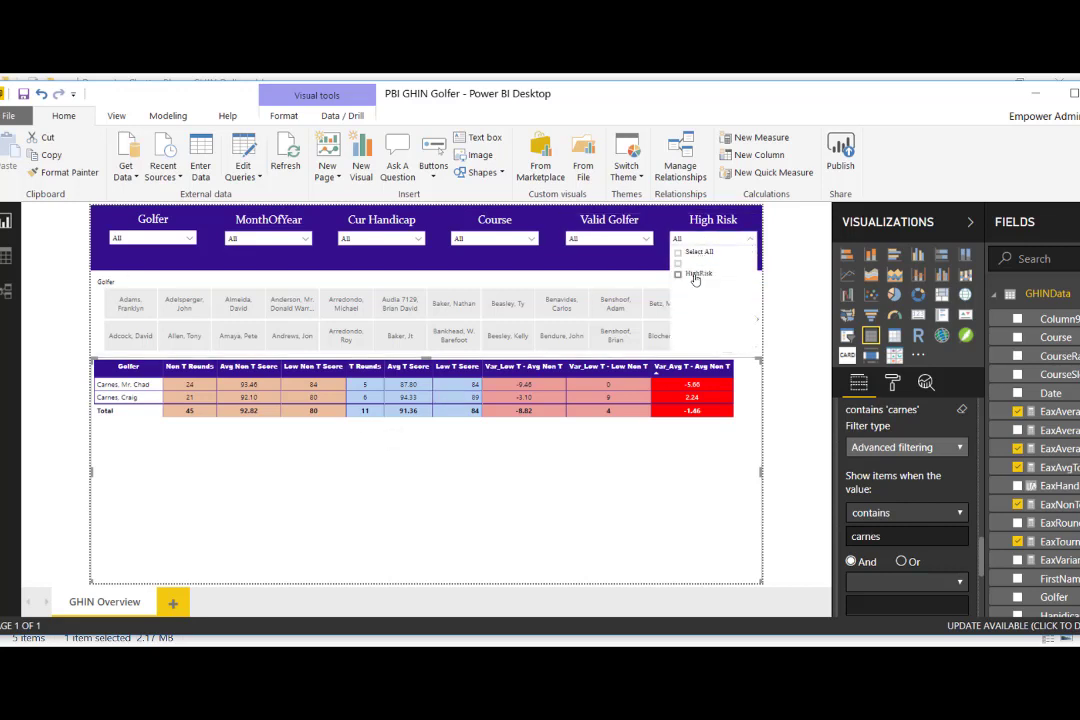
{"action": "left_click", "coordinate": [695, 275]}
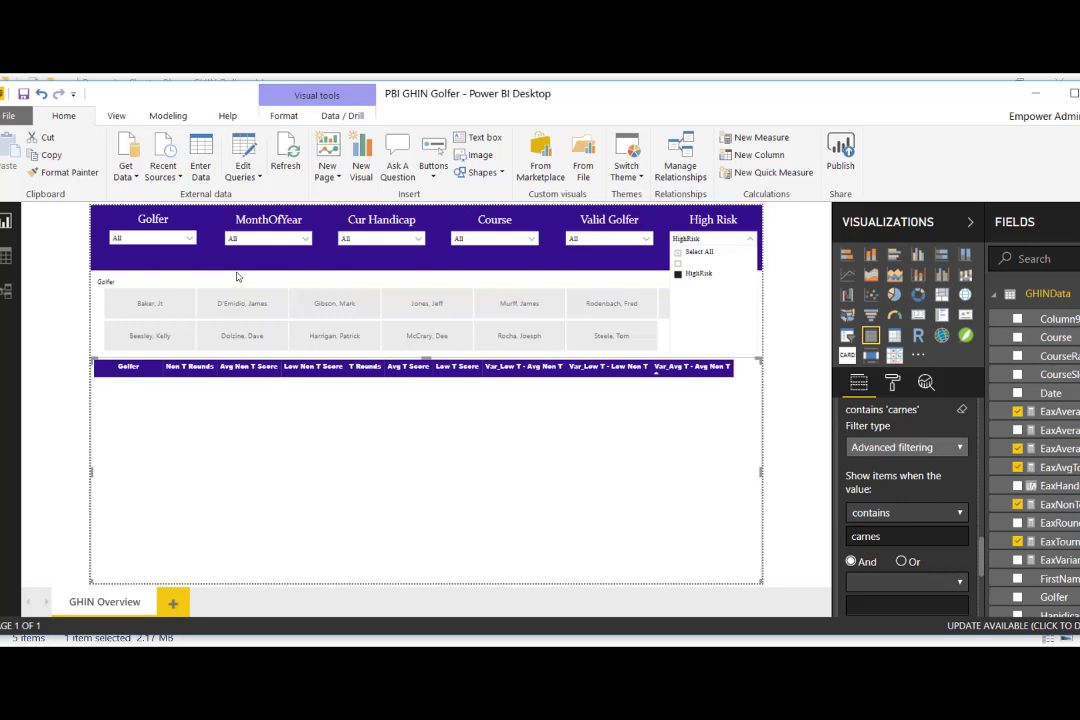
{"action": "left_click", "coordinate": [533, 493]}
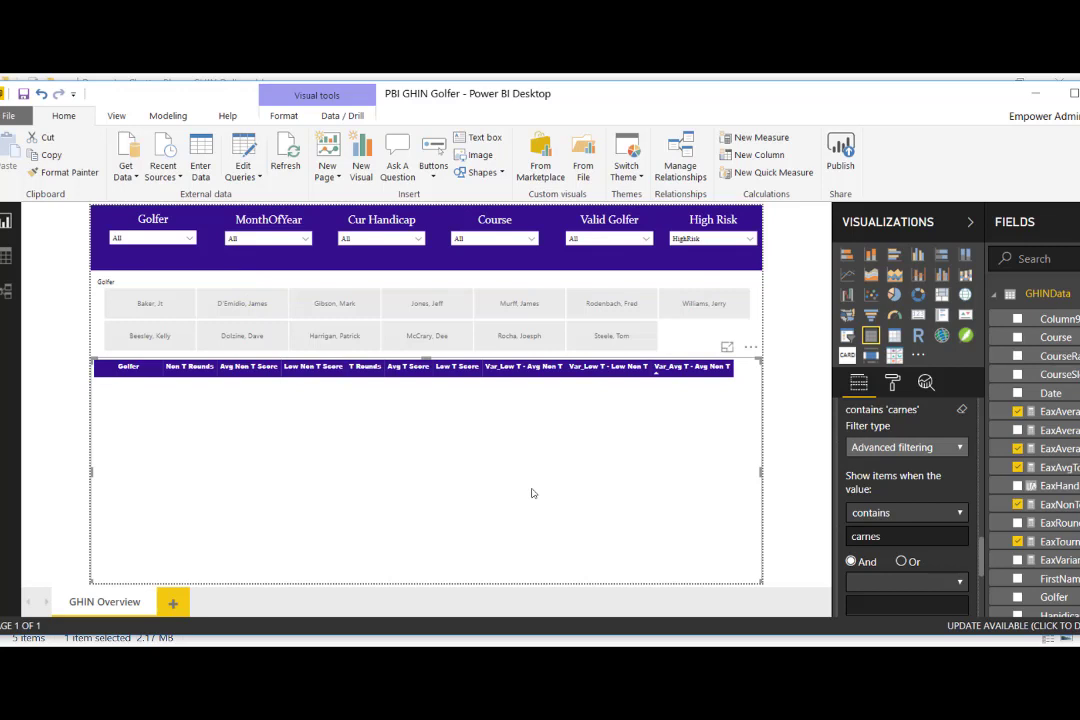
Step: Clear the surname from the page-level Golfer filter and look over the Valid Golfer report-level filter
{"action": "double_click", "coordinate": [889, 541]}
{"action": "key", "text": "BackSpace"}
{"action": "scroll", "coordinate": [951, 484], "scroll_direction": "down", "scroll_amount": 2}
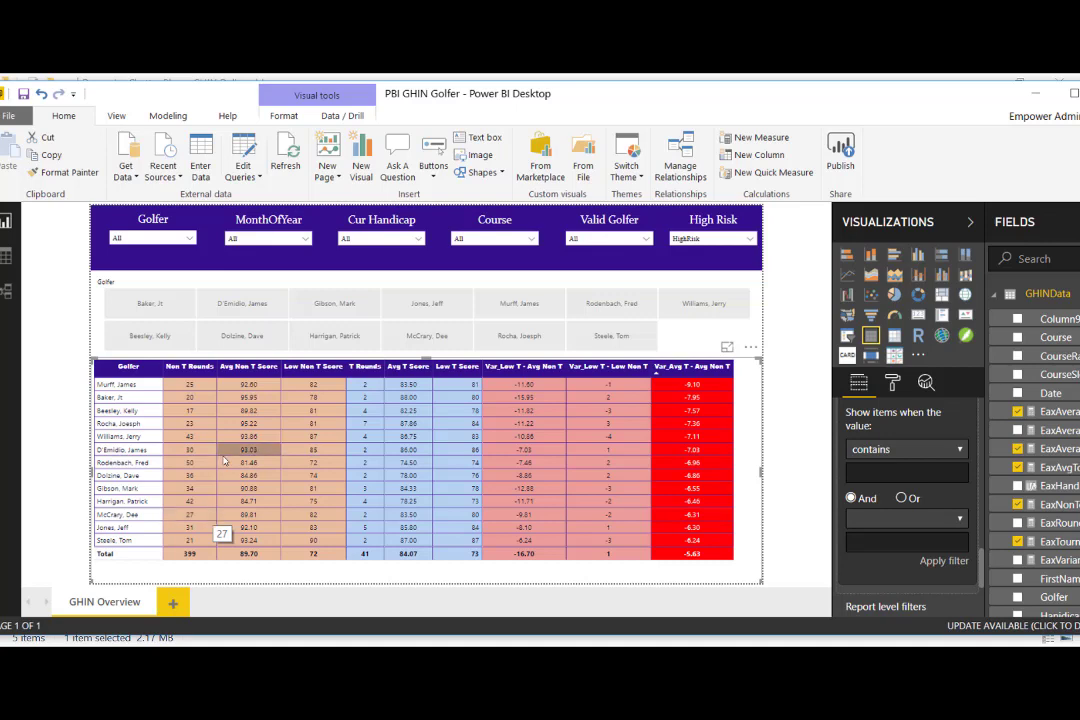
{"action": "scroll", "coordinate": [917, 467], "scroll_direction": "down", "scroll_amount": 2}
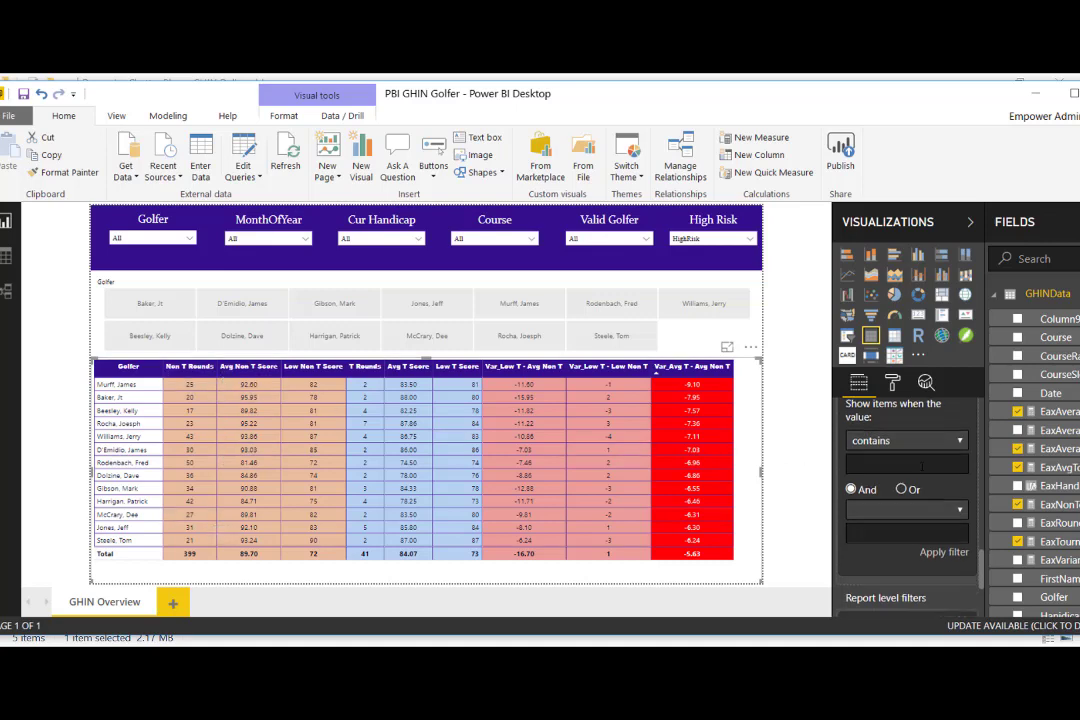
{"action": "scroll", "coordinate": [918, 466], "scroll_direction": "down", "scroll_amount": 2}
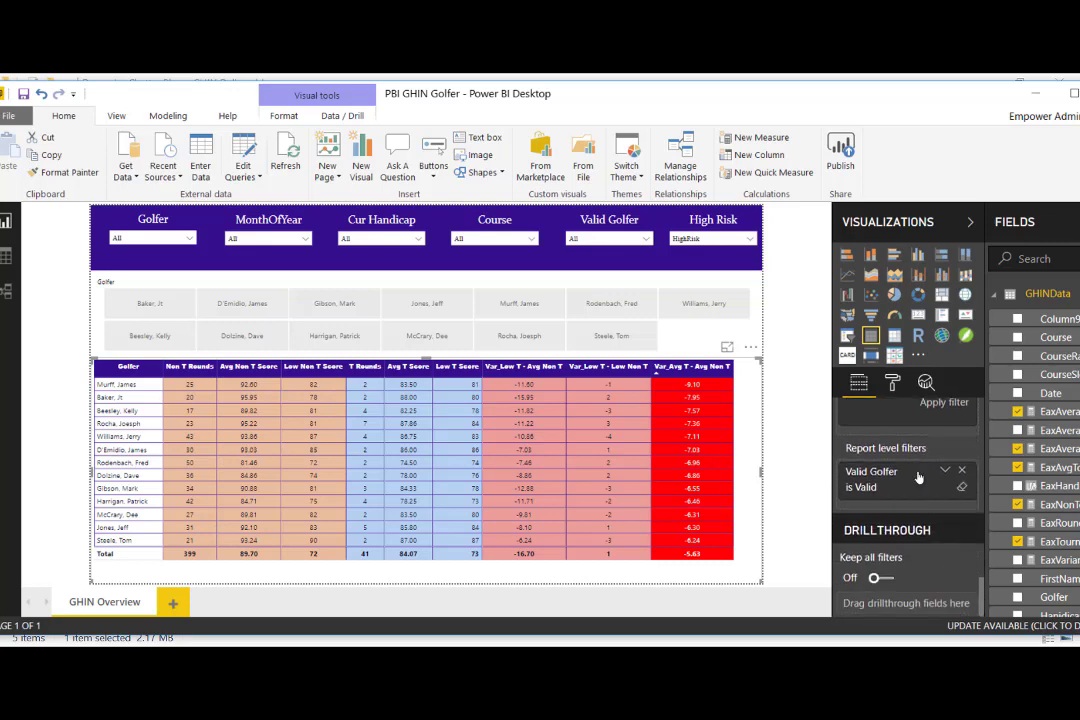
{"action": "scroll", "coordinate": [914, 486], "scroll_direction": "up", "scroll_amount": 3}
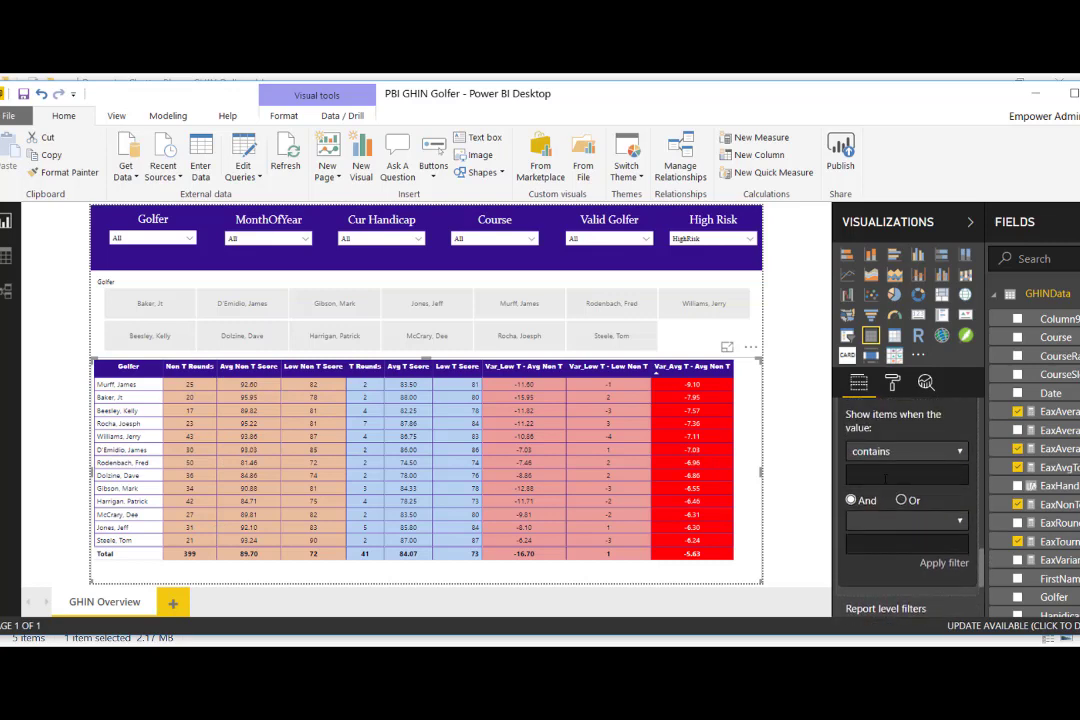
Step: Filter the page to golfers whose name contains the presenter's surname and set the High Risk slicer to Select All
{"action": "left_click", "coordinate": [886, 477]}
{"action": "type", "text": "Carnes"}
{"action": "key", "text": "Return"}
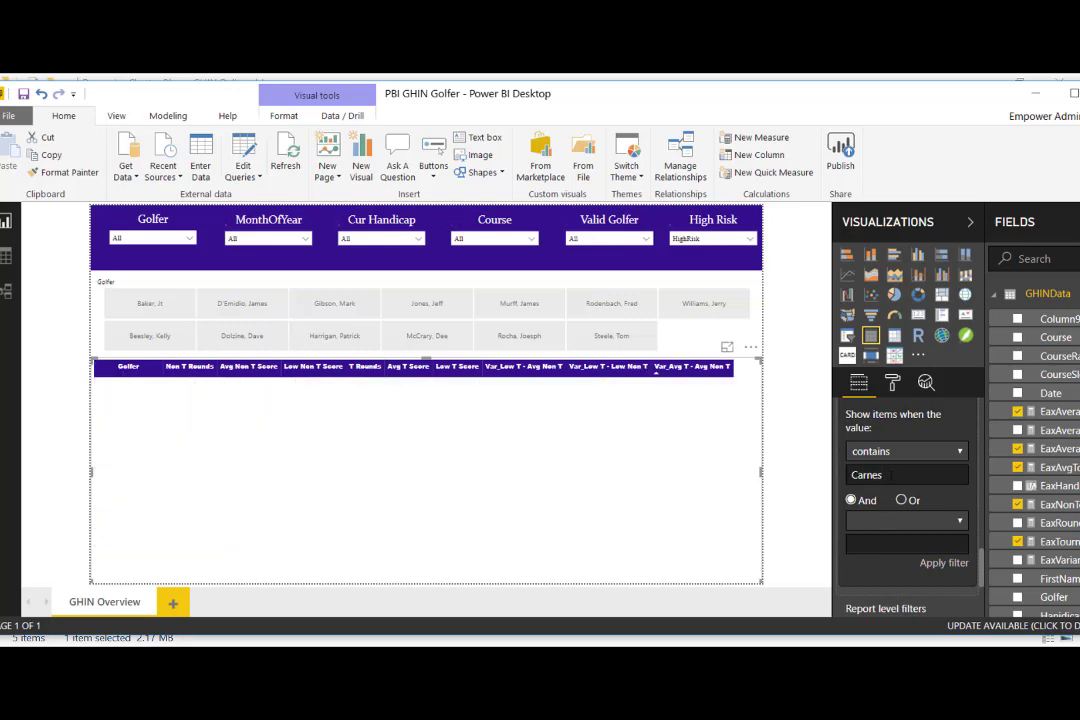
{"action": "scroll", "coordinate": [893, 474], "scroll_direction": "up", "scroll_amount": 4}
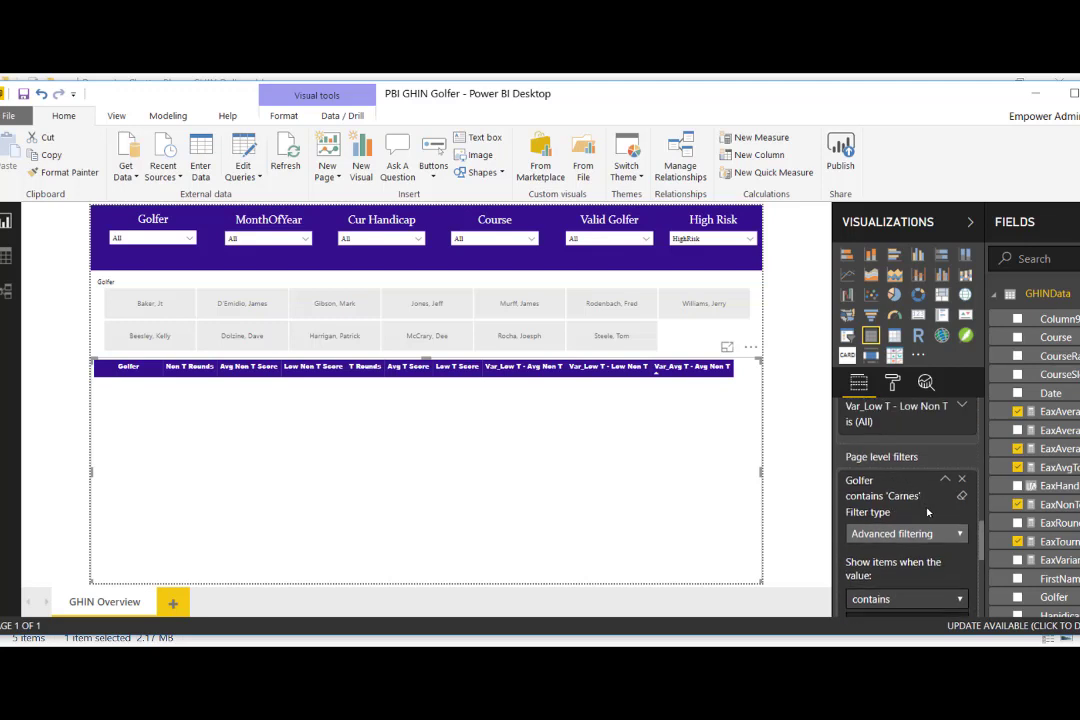
{"action": "scroll", "coordinate": [927, 512], "scroll_direction": "down", "scroll_amount": 2}
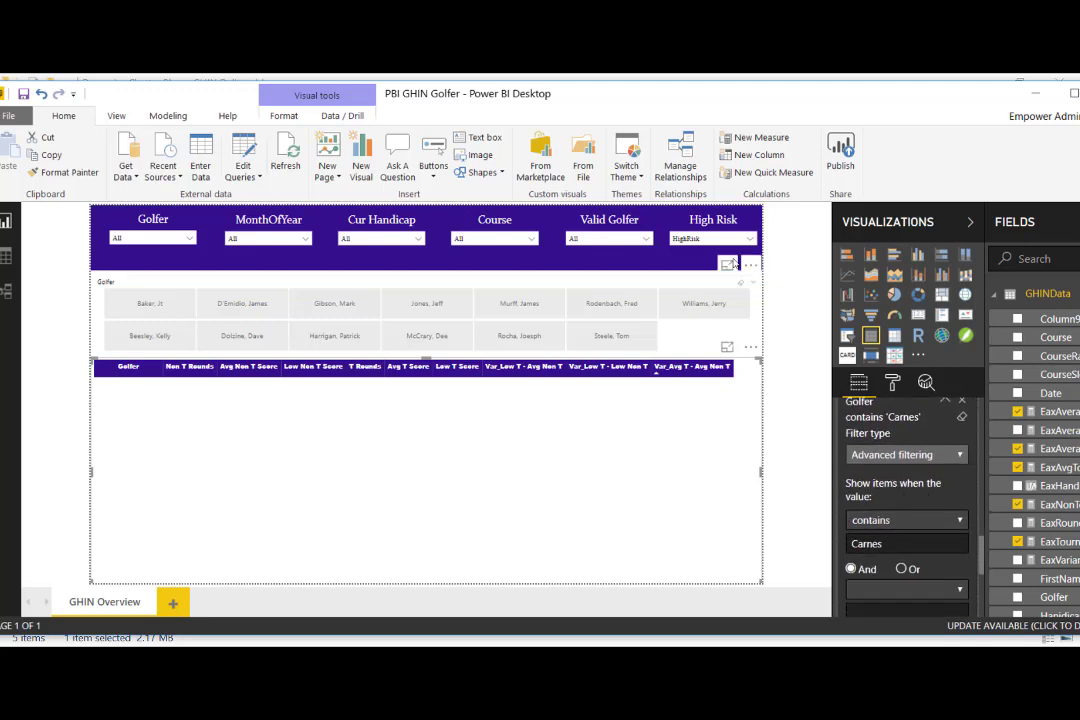
{"action": "left_click", "coordinate": [708, 238]}
{"action": "left_click", "coordinate": [700, 253]}
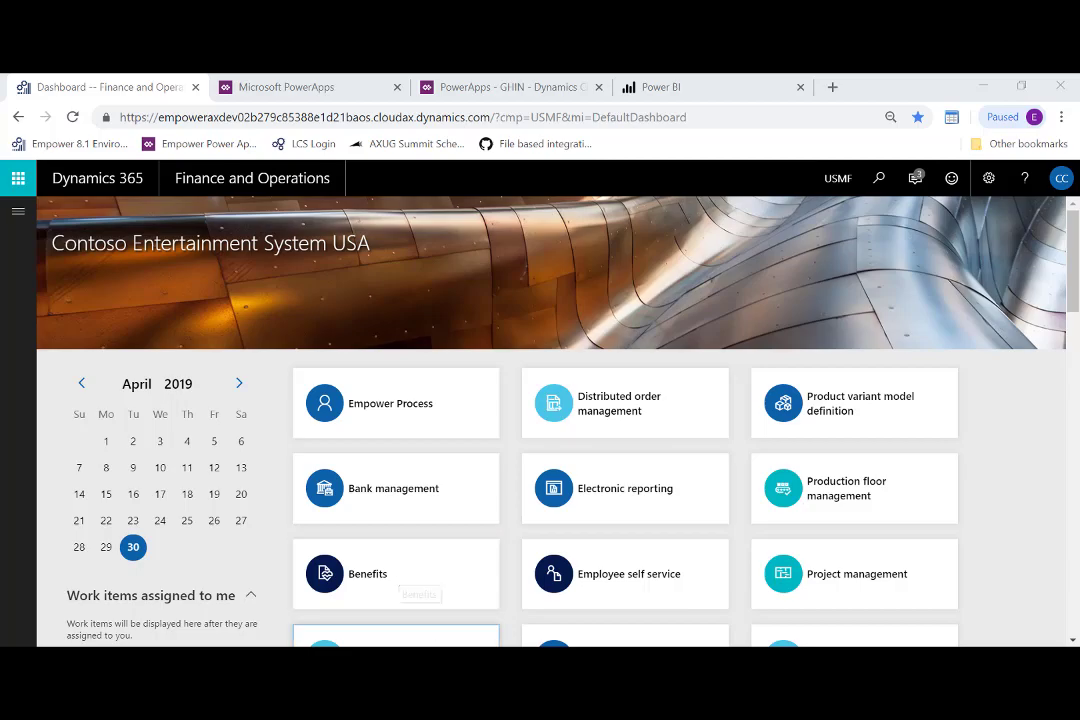
Step: Switch to Dynamics 365 Finance and Operations, open the Empower Process workspace and launch its embedded app in a separate browser tab
{"action": "key", "text": "alt+Tab"}
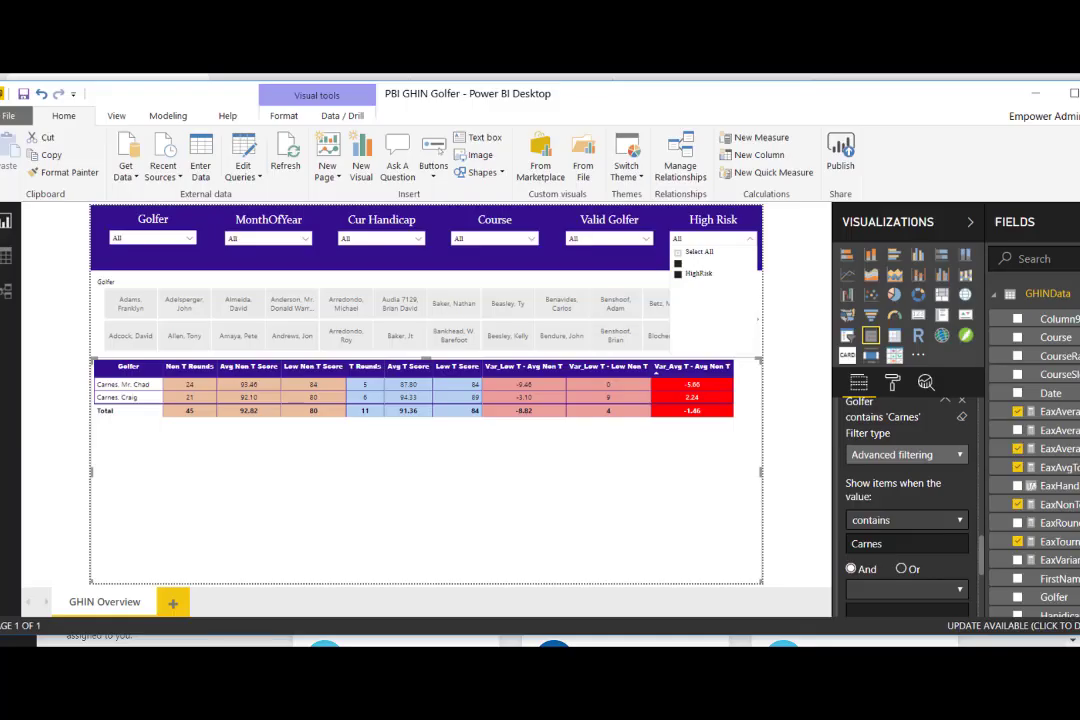
{"action": "key", "text": "alt+Tab"}
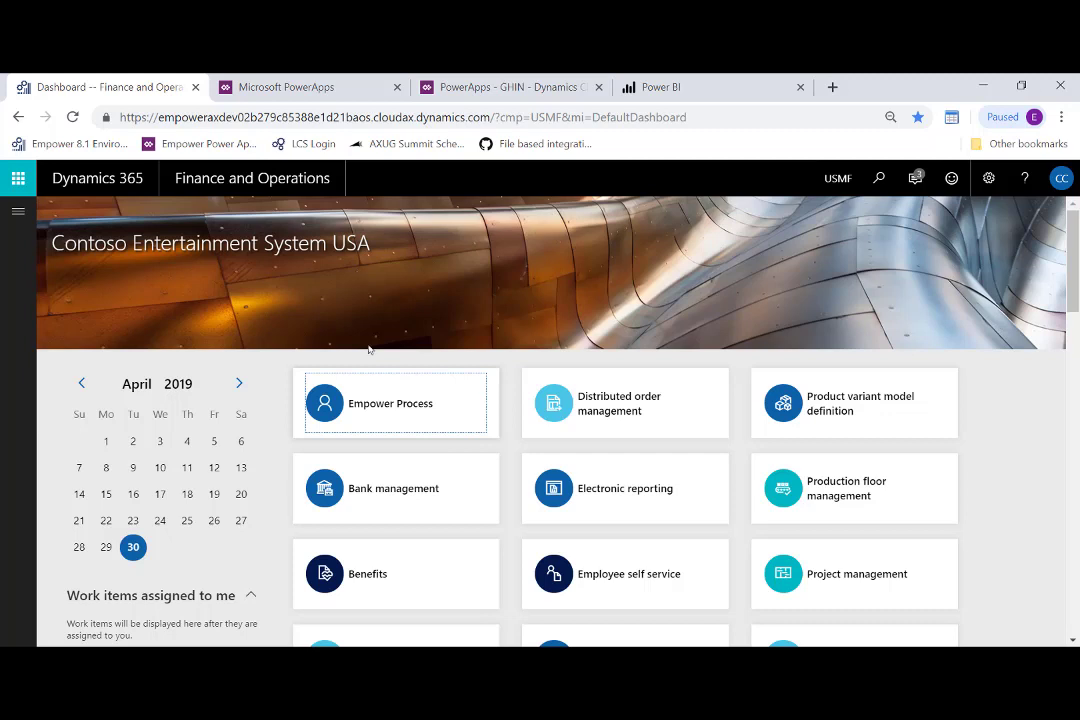
{"action": "left_click", "coordinate": [398, 395]}
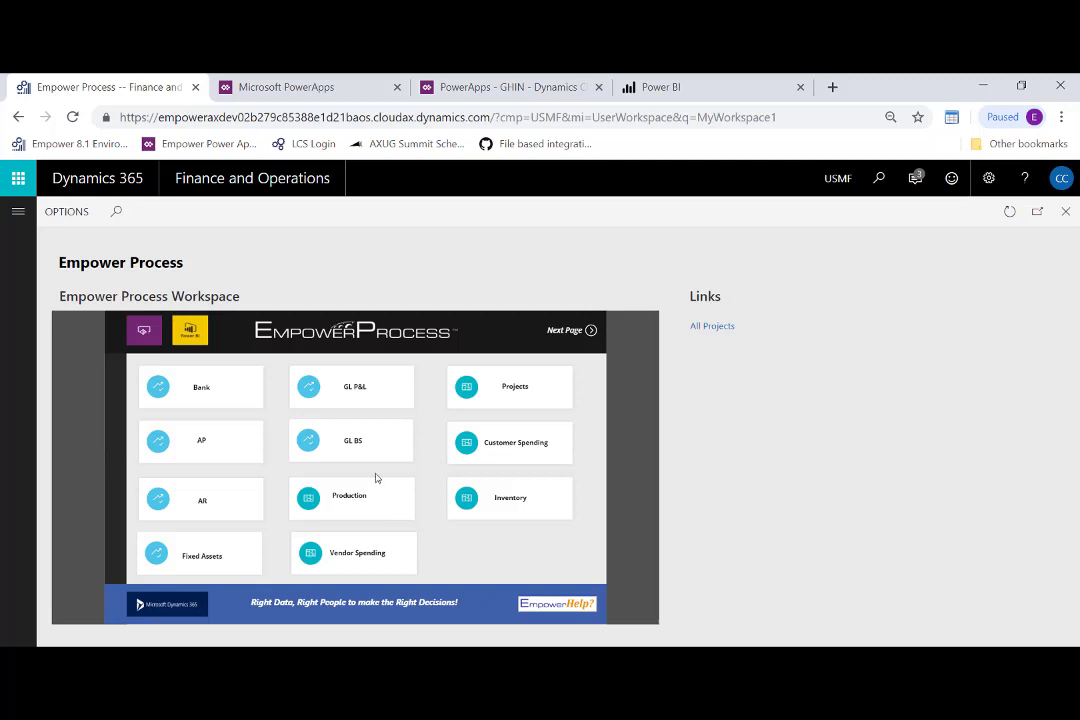
{"action": "left_click", "coordinate": [360, 387]}
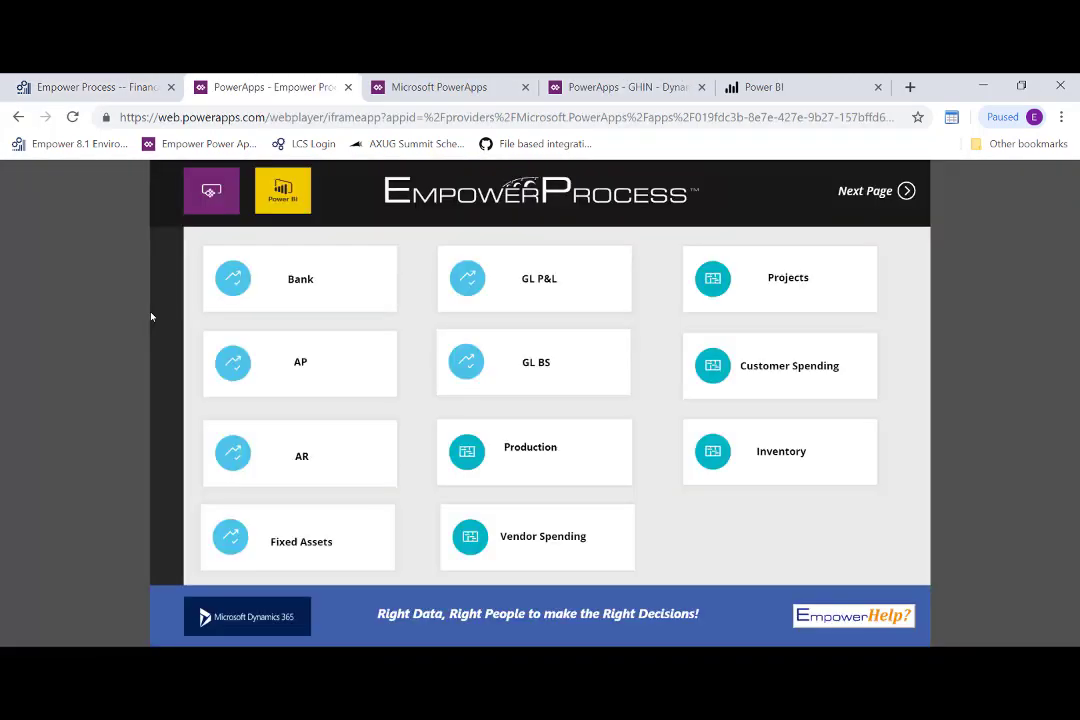
Step: Open the GL P&L report and run its GL Model Vouchers inquiry with the previously used query
{"action": "left_click", "coordinate": [534, 288]}
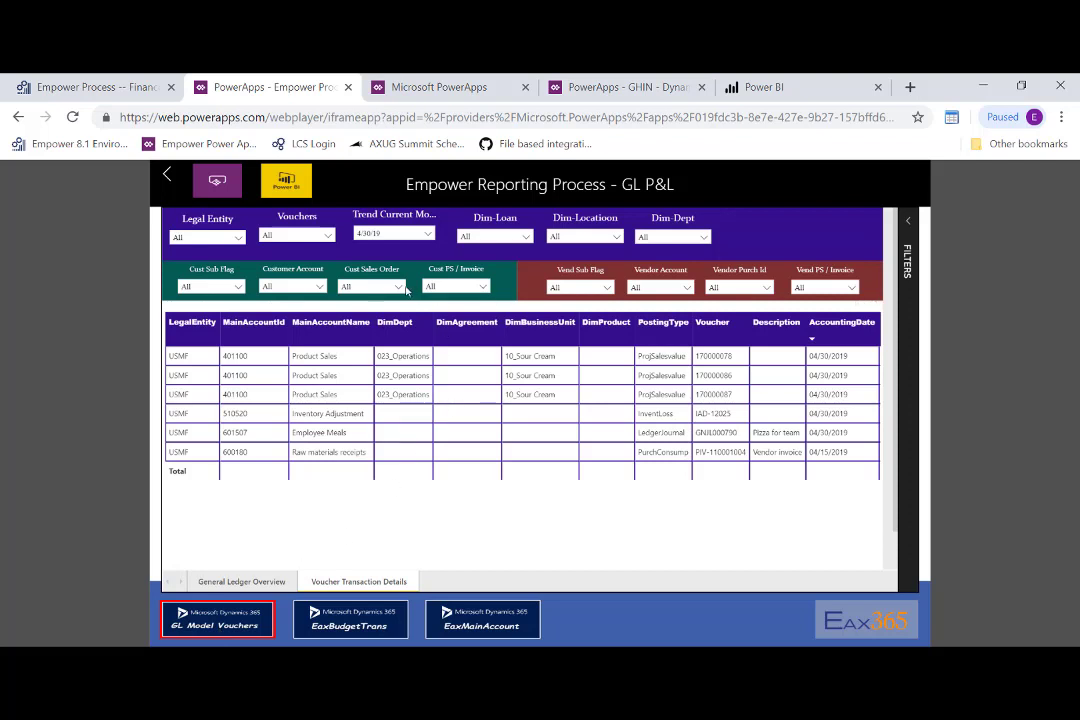
{"action": "left_click", "coordinate": [217, 622]}
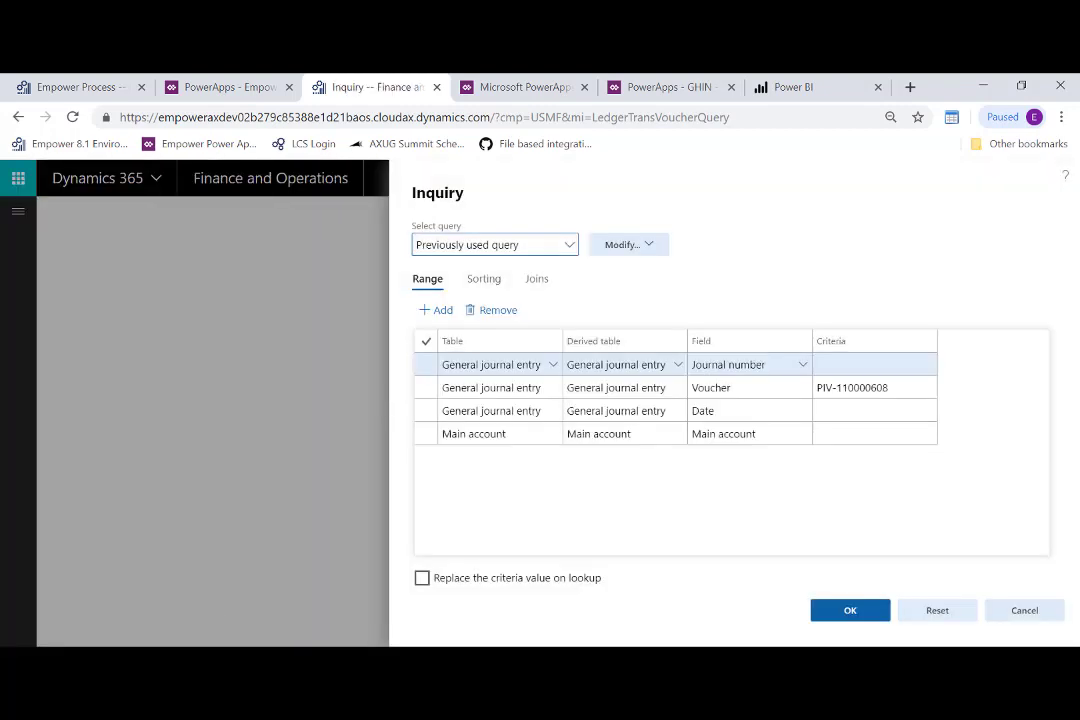
{"action": "left_click", "coordinate": [850, 611]}
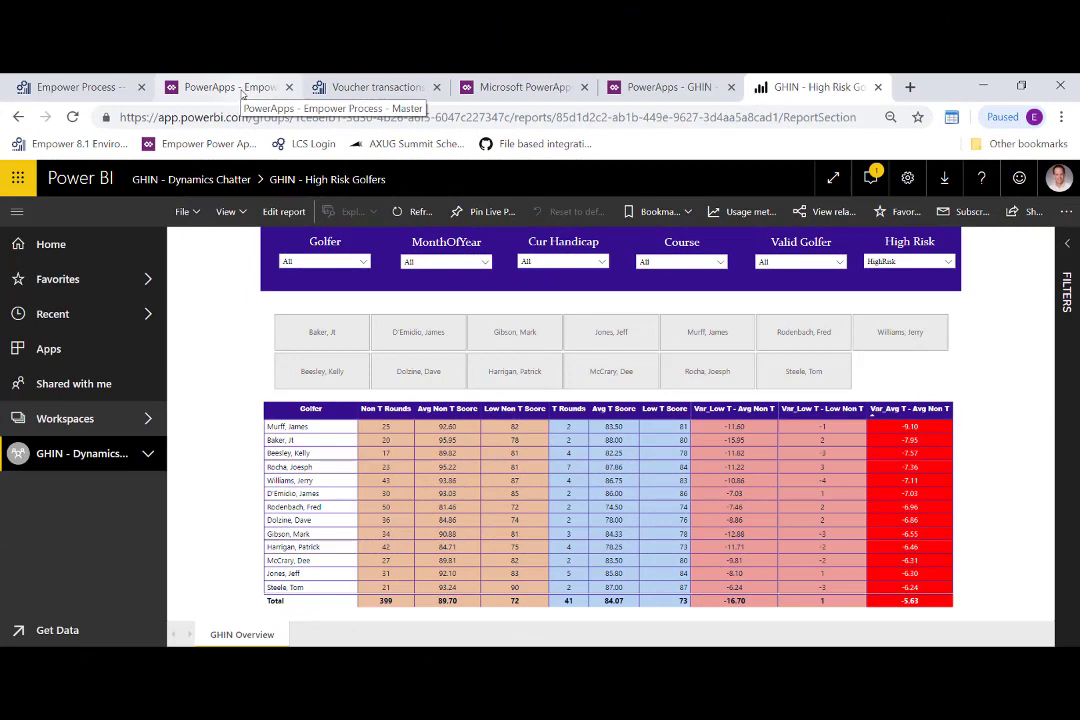
Step: Launch the GHIN - Dynamics Chatter app from the recent PowerApps, view its High Risk Golfers report and return to the app's start screen
{"action": "left_click", "coordinate": [238, 89]}
{"action": "left_click", "coordinate": [520, 88]}
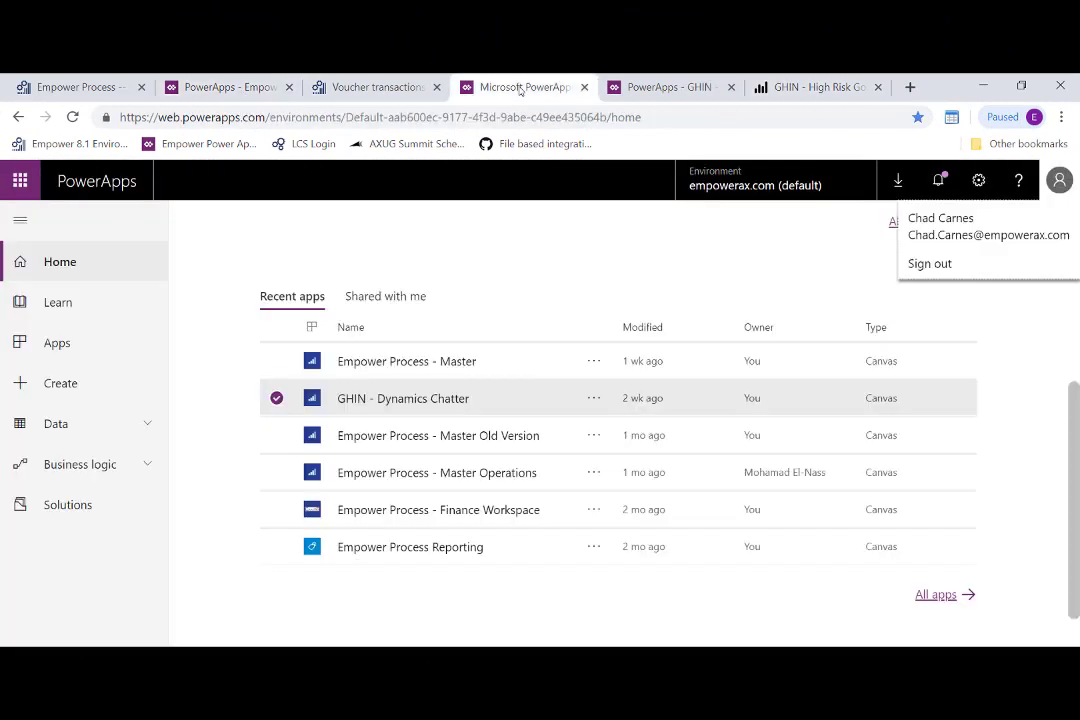
{"action": "left_click", "coordinate": [413, 399]}
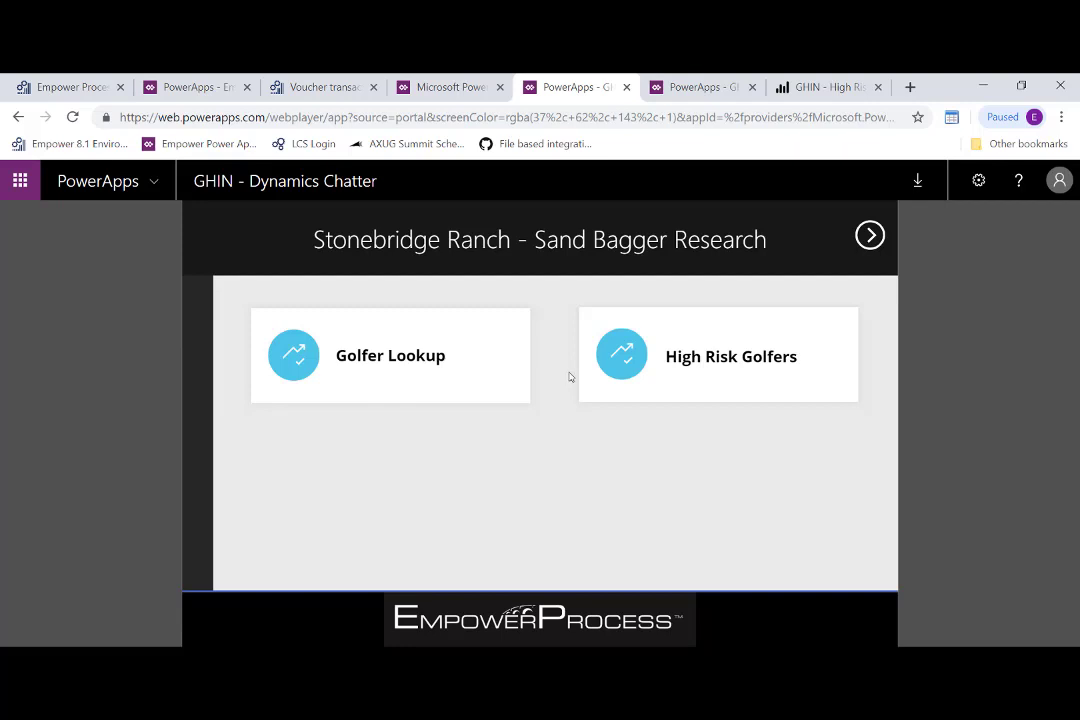
{"action": "left_click", "coordinate": [682, 375]}
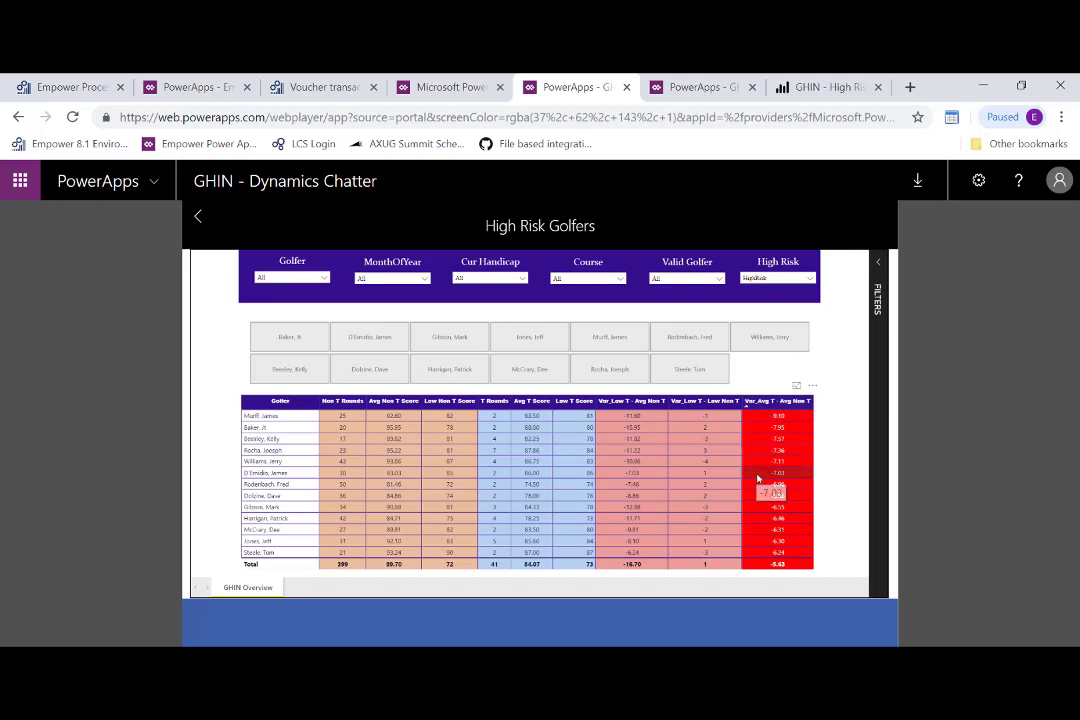
{"action": "mouse_move", "coordinate": [752, 497]}
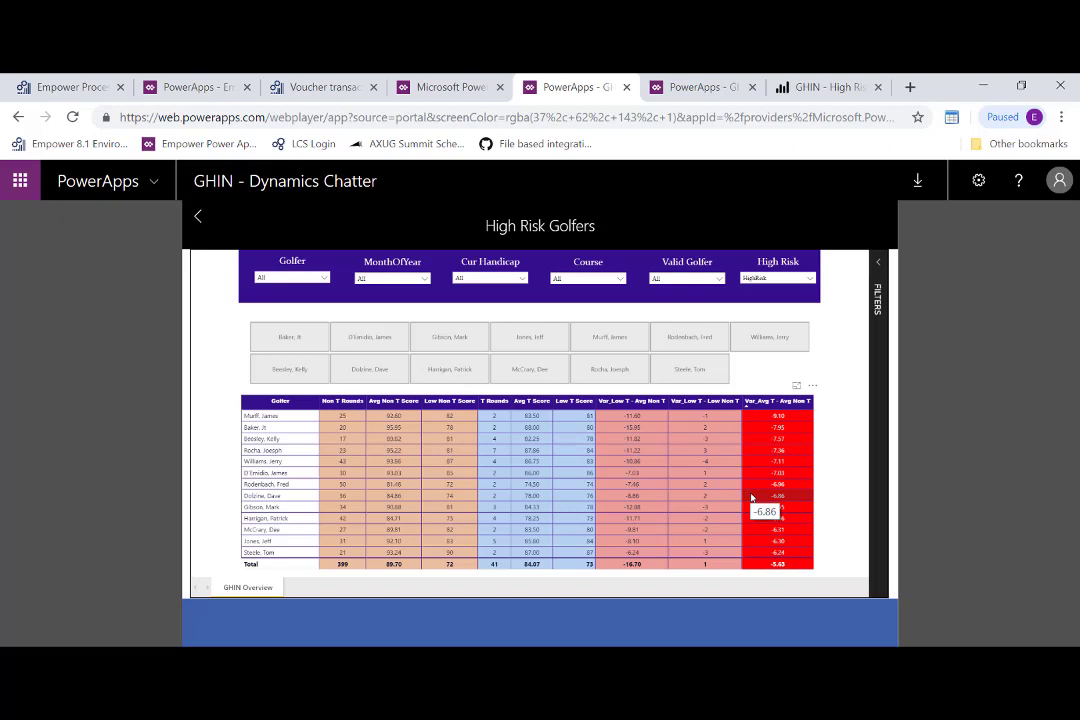
{"action": "left_click", "coordinate": [199, 220]}
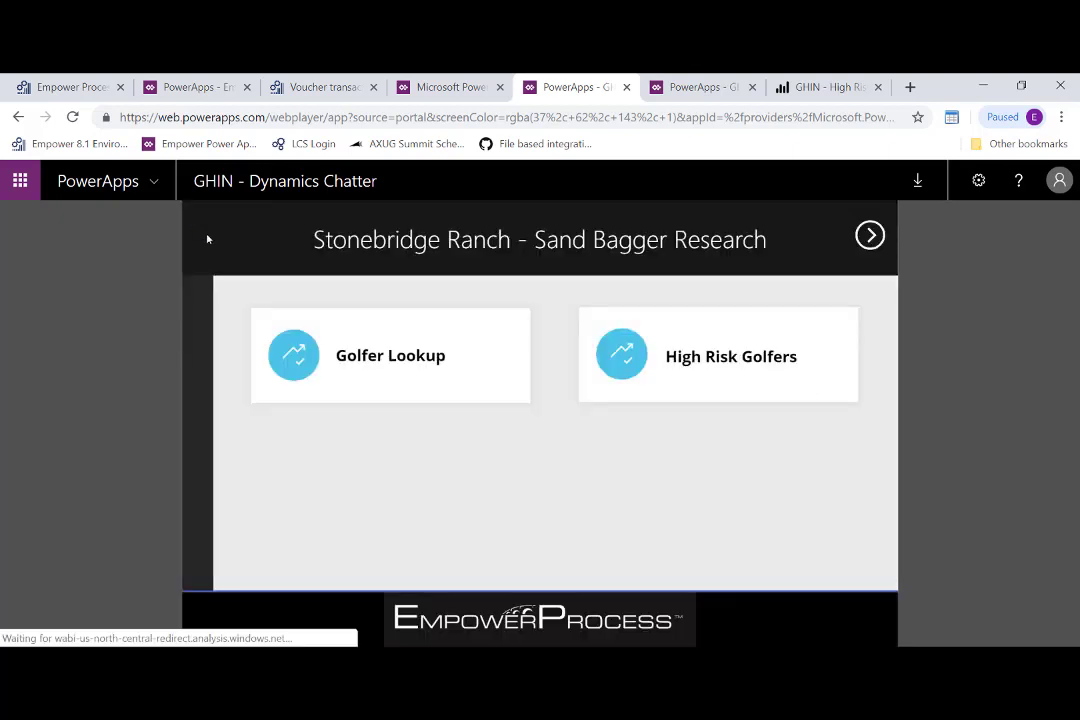
Step: Look up another golfer by surname in the Golfer Lookup report, then return to the app's start screen
{"action": "left_click", "coordinate": [368, 372]}
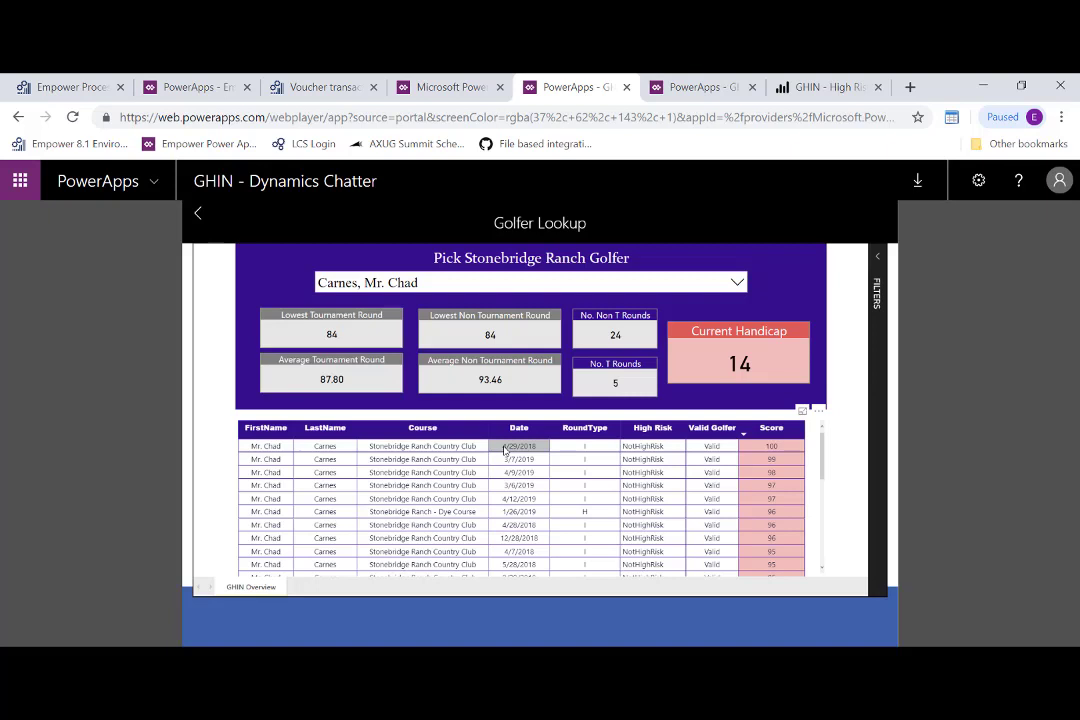
{"action": "left_click", "coordinate": [565, 284]}
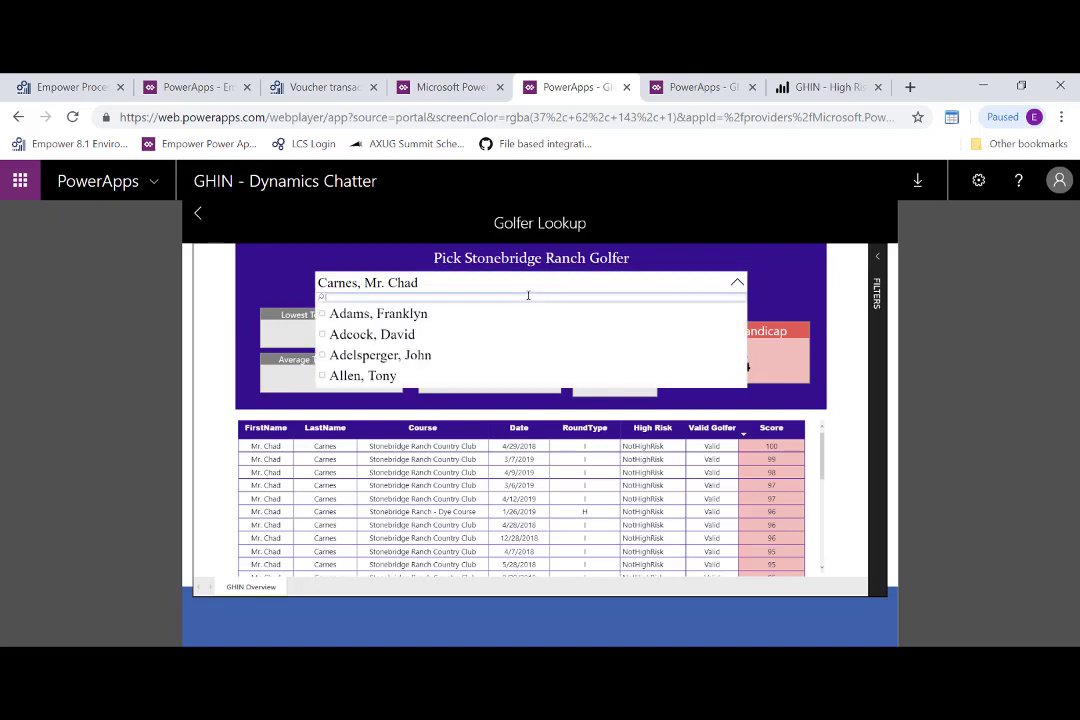
{"action": "type", "text": "Carnes"}
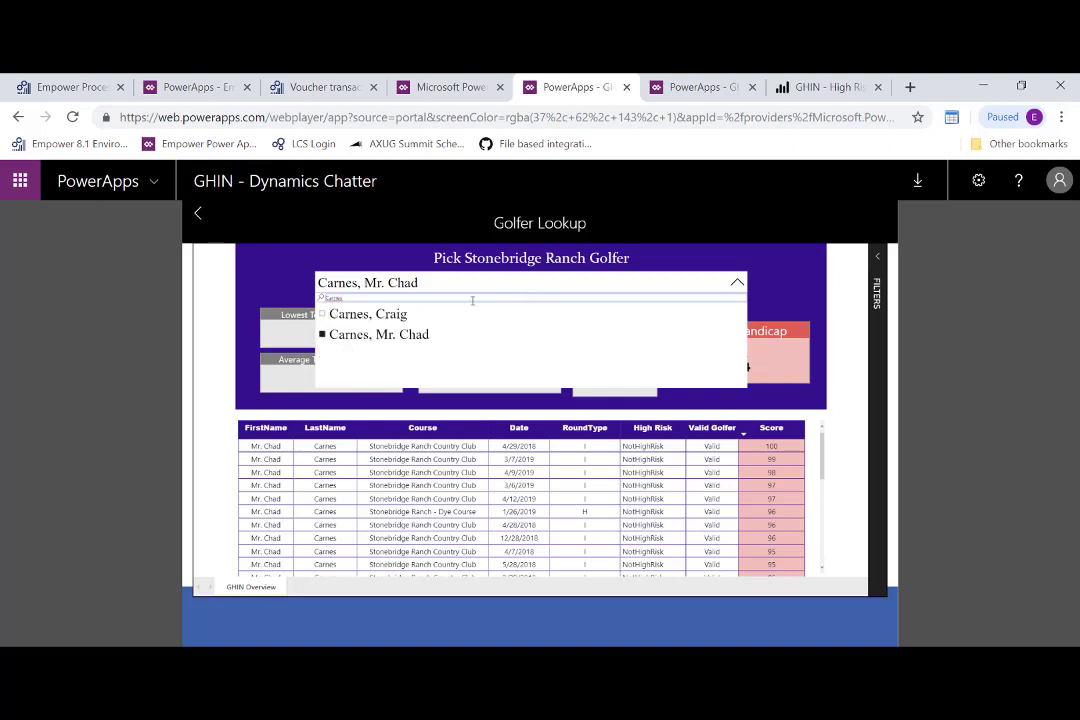
{"action": "left_click", "coordinate": [345, 314]}
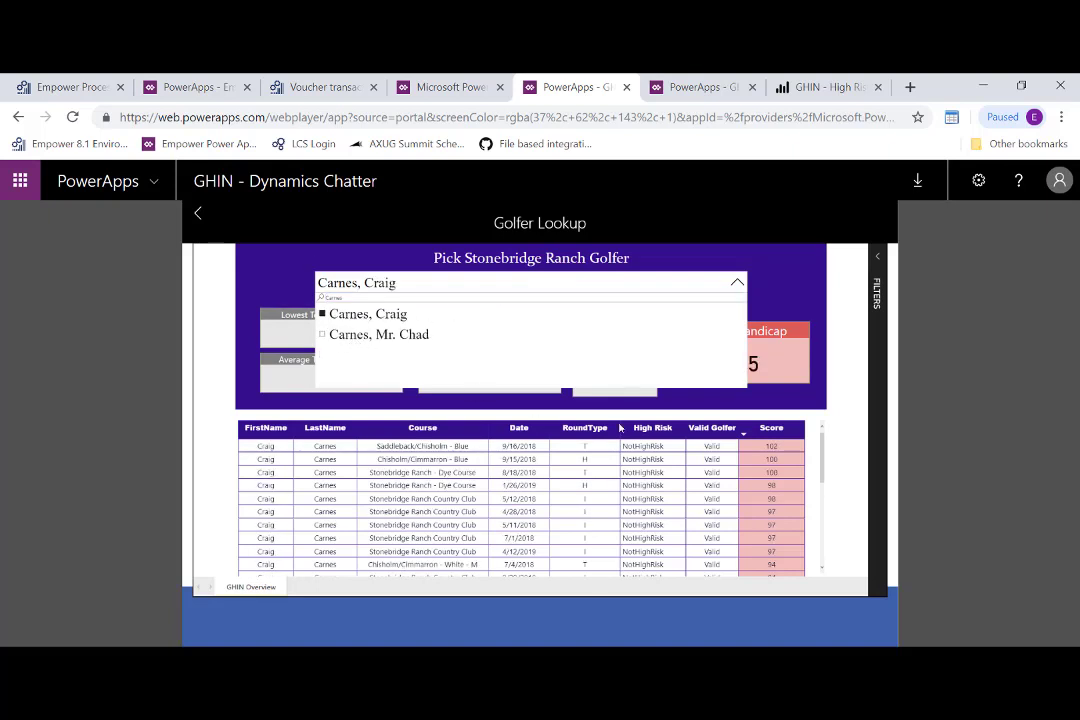
{"action": "left_click", "coordinate": [837, 408]}
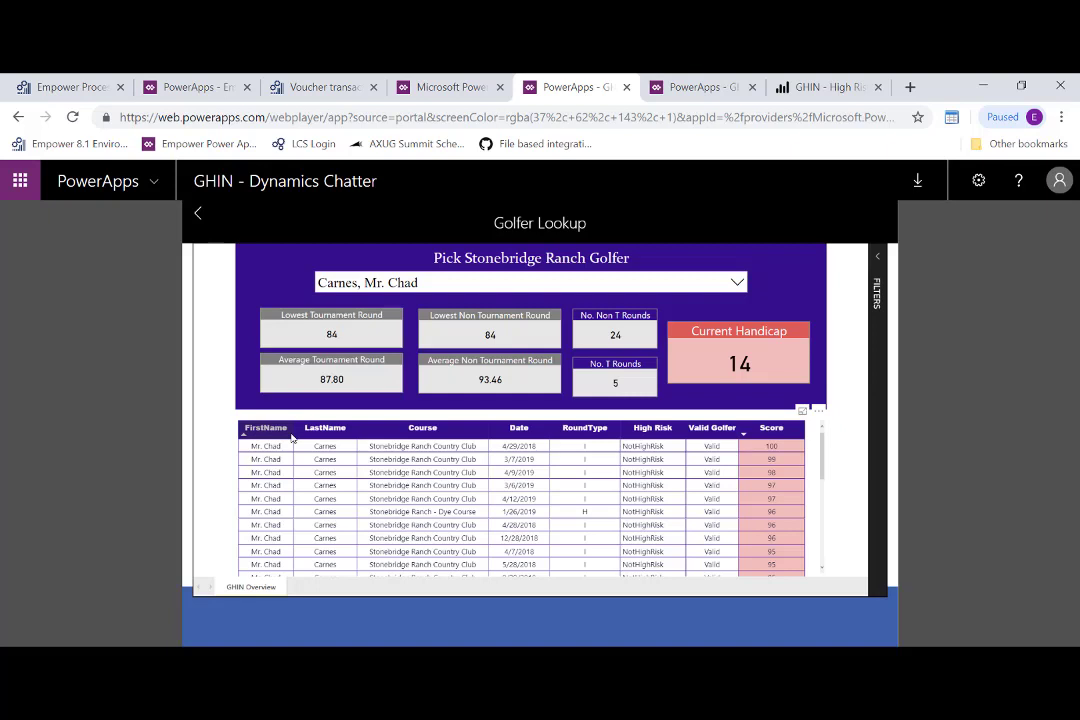
{"action": "left_click", "coordinate": [201, 218]}
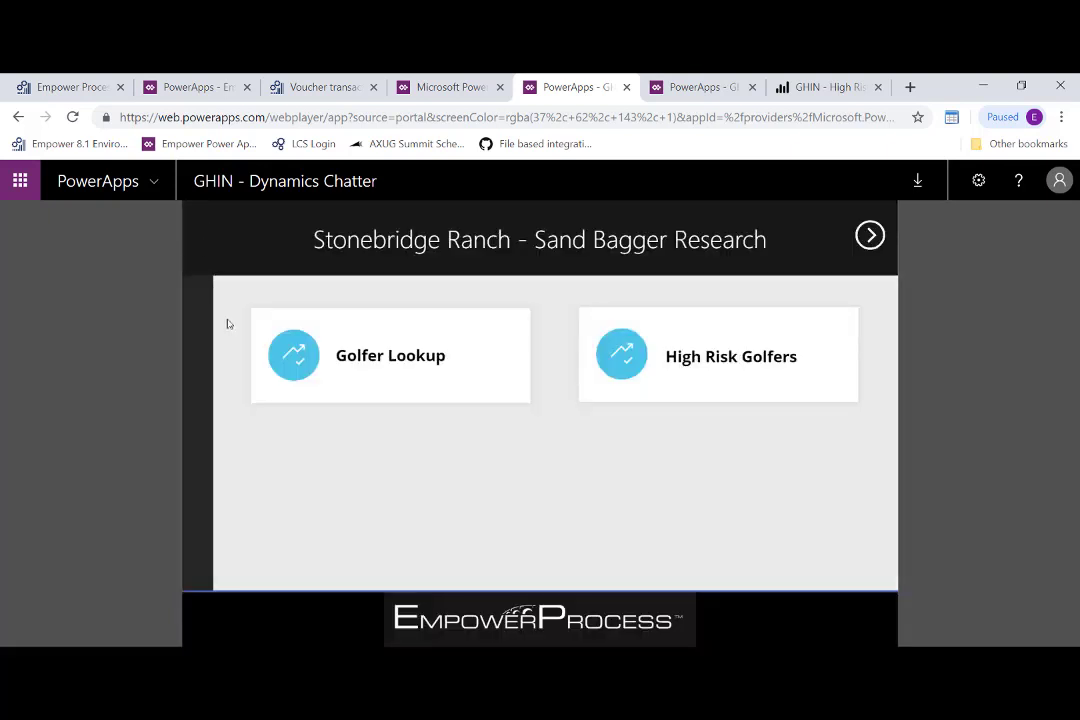